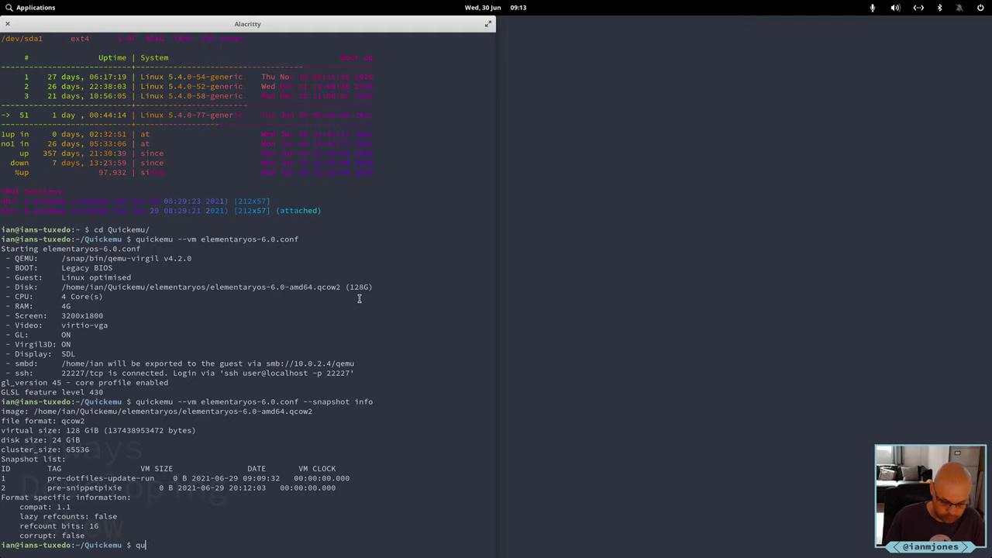
# Start entering the quickemu --help command in Alacritty.
pyautogui.write('ickemu ')
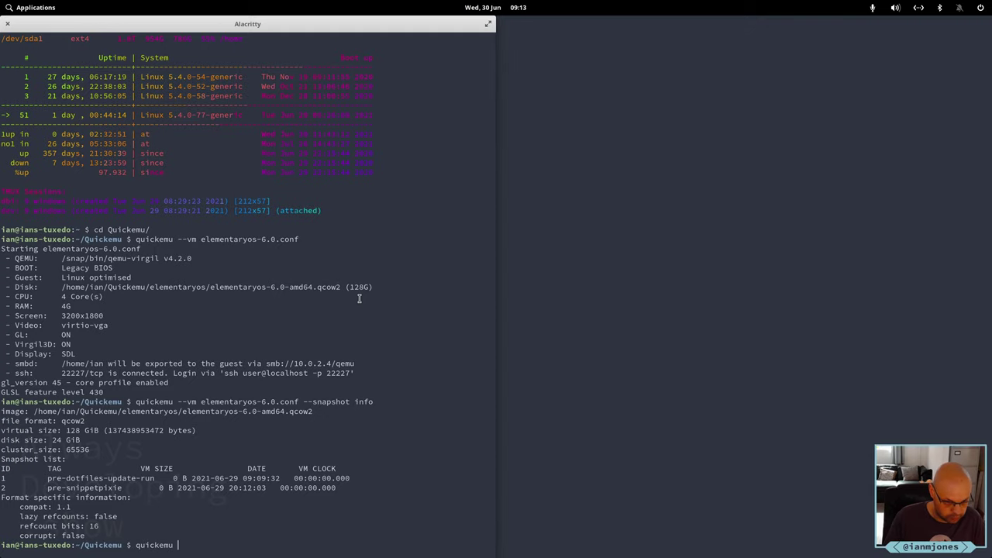
pyautogui.write('--help')
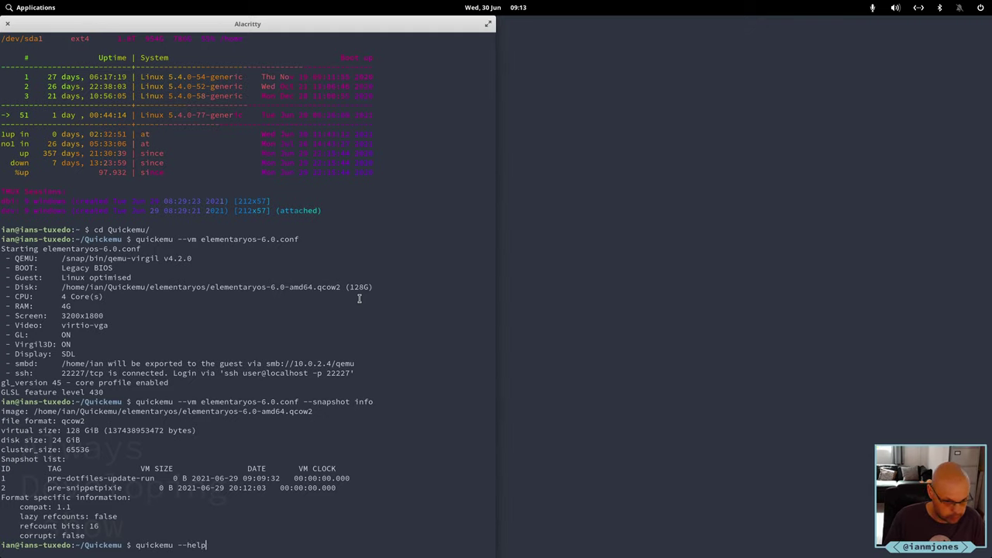
# Show quickemu help, then apply the pre-snippetpixie snapshot to the elementaryos-6.0 VM.
pyautogui.press('Return')
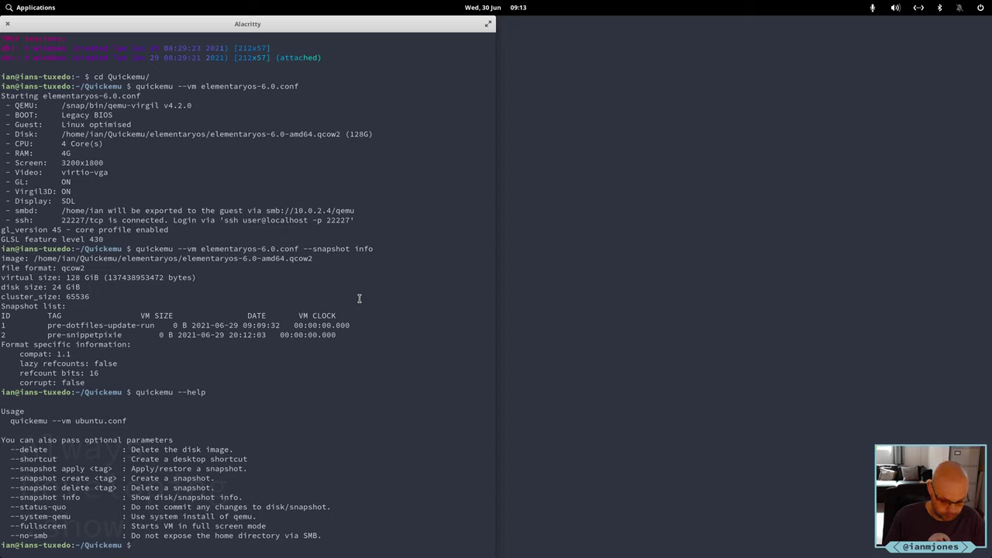
pyautogui.press('Up')
pyautogui.press('Up')
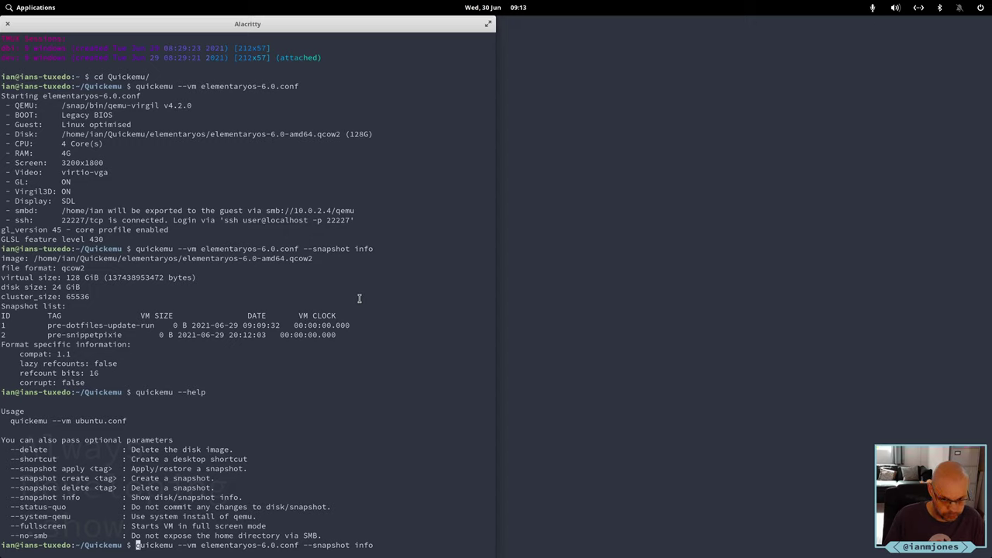
pyautogui.press('End')
pyautogui.press('BackSpace')
pyautogui.press('BackSpace')
pyautogui.press('BackSpace')
pyautogui.press('BackSpace')
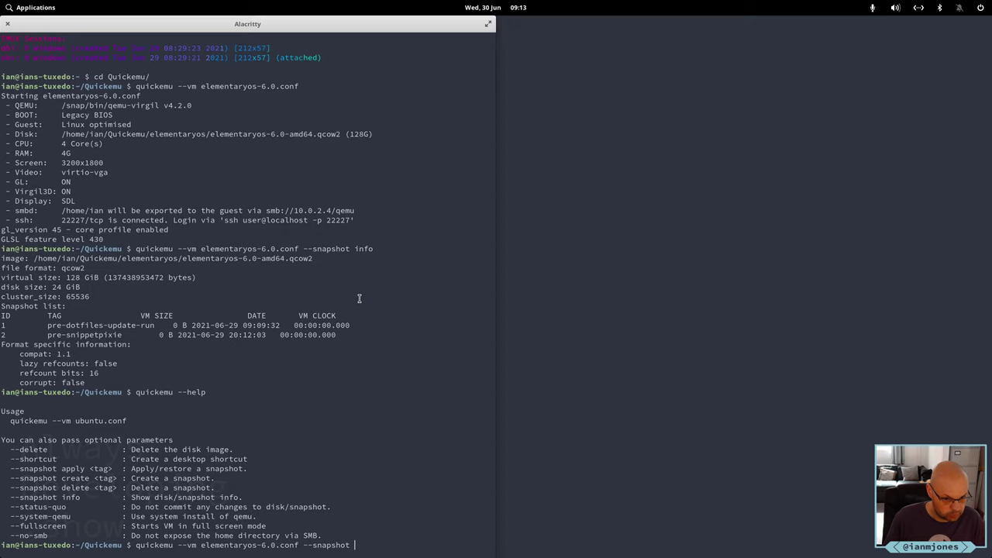
pyautogui.write('apply ')
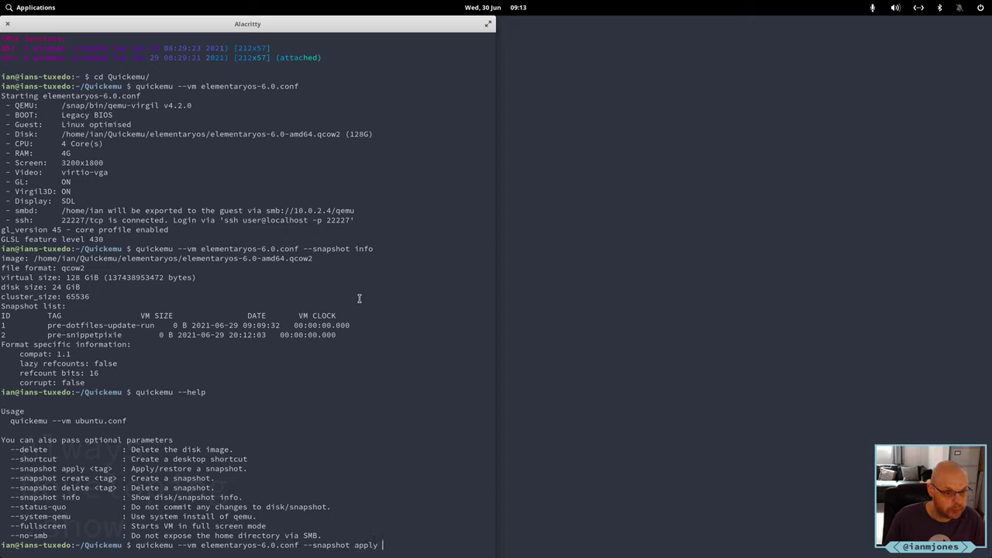
pyautogui.write('pre-s')
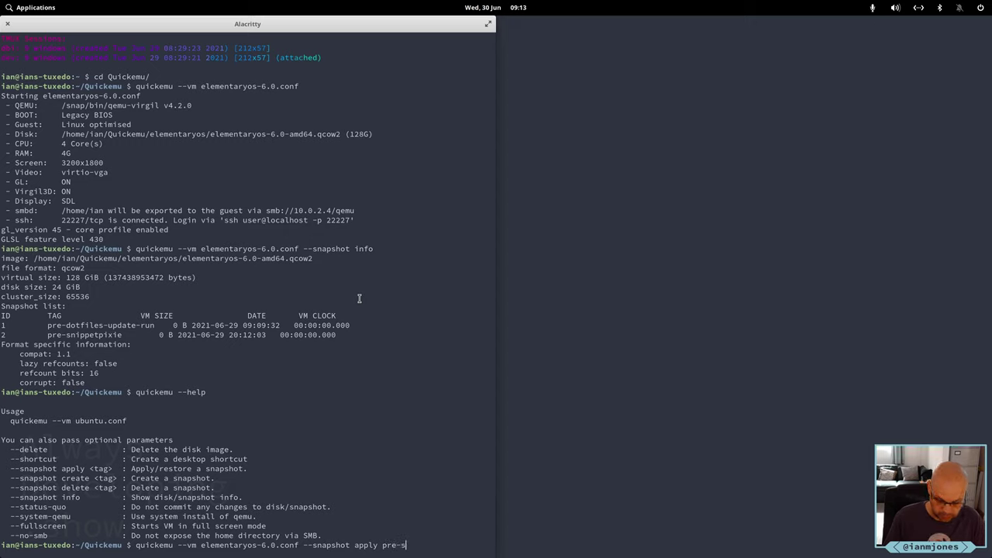
pyautogui.write('nippetpixie')
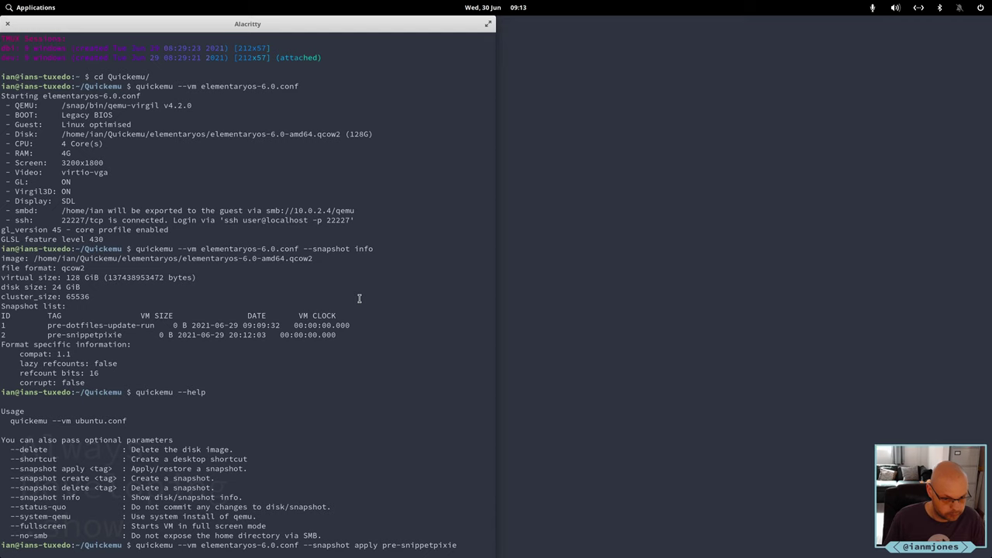
pyautogui.press('Return')
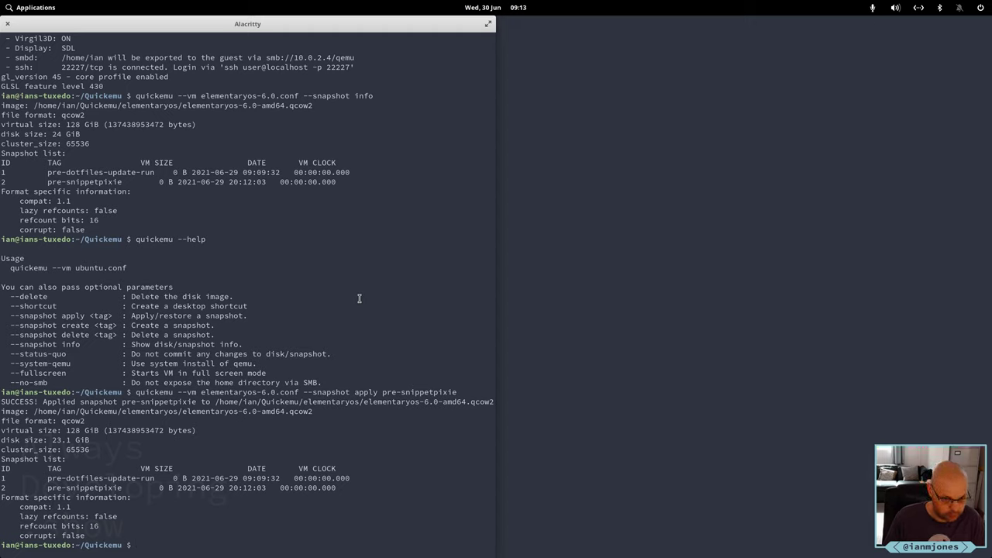
# Check the snapshot info, then start the VM with quickemu --vm elementaryos-6.0.conf.
pyautogui.press('Up')
pyautogui.press('Up')
pyautogui.press('Up')
pyautogui.press('Return')
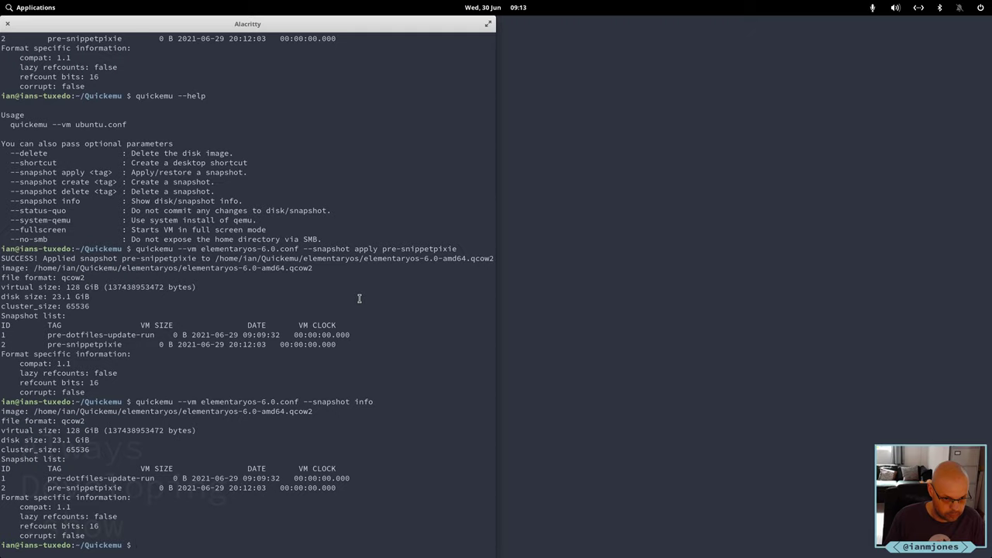
pyautogui.press('Up')
pyautogui.press('Up')
pyautogui.press('Up')
pyautogui.hotkey('ctrl', 'a')
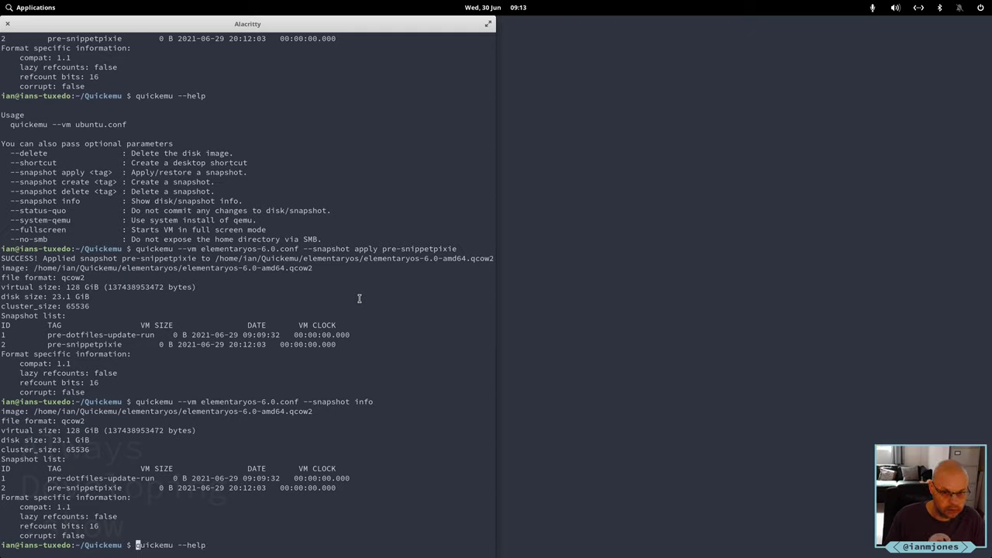
pyautogui.press('Up')
pyautogui.hotkey('ctrl', 'w')
pyautogui.hotkey('ctrl', 'w')
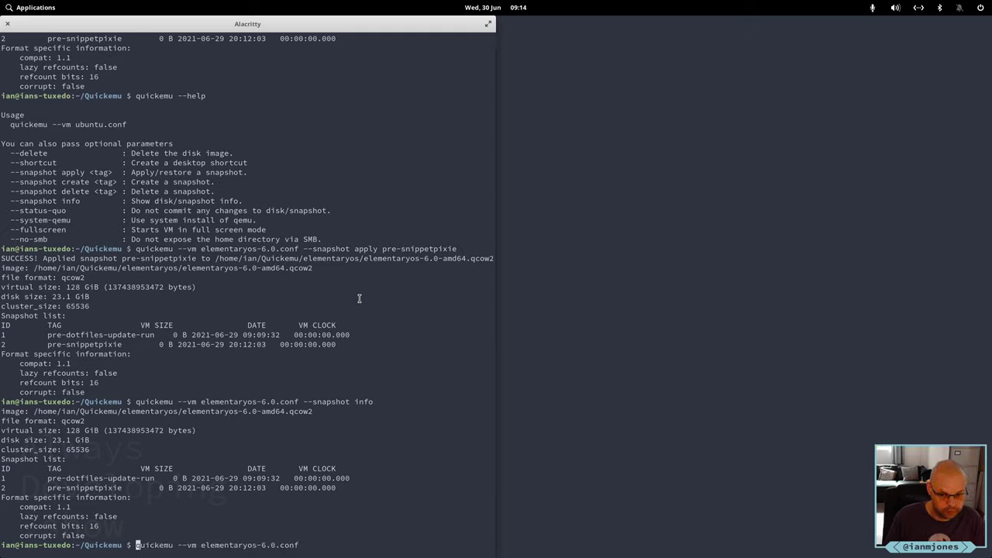
pyautogui.press('Return')
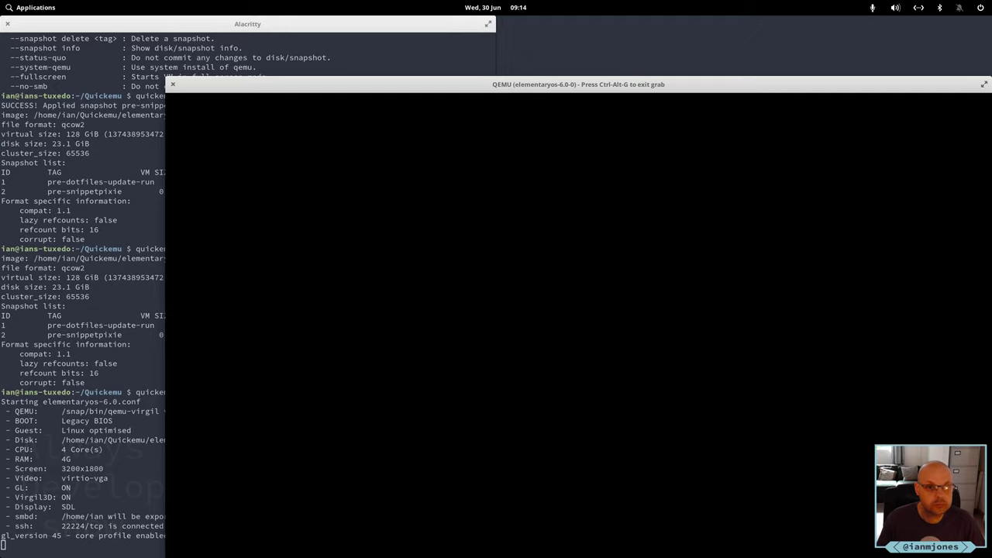
# Move the QEMU window, log in to the guest, skip the welcome dialog and launch System Settings.
pyautogui.moveTo(313, 86); pyautogui.dragTo(146, 22)
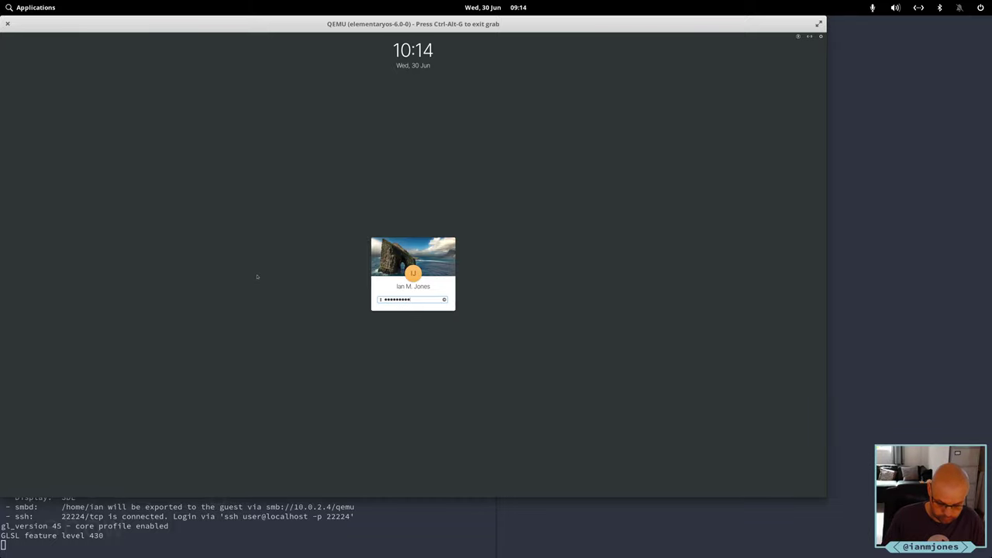
pyautogui.press('Return')
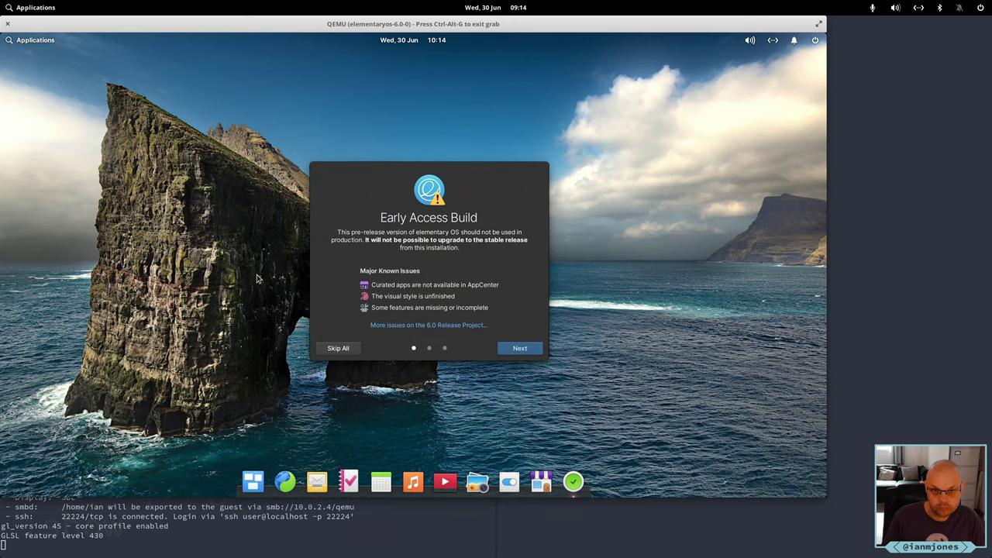
pyautogui.click(518, 349)
pyautogui.click(518, 349)
pyautogui.click(518, 349)
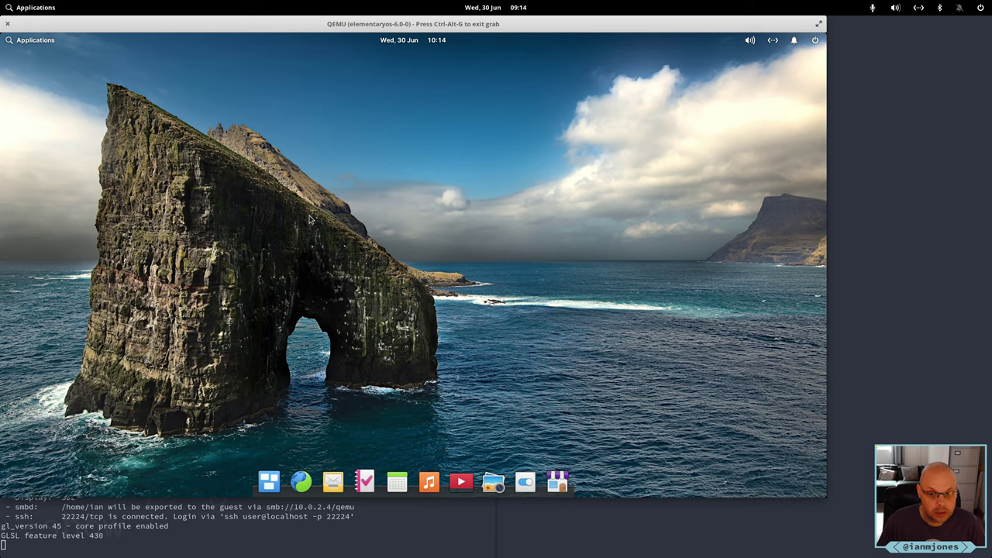
pyautogui.click(525, 482)
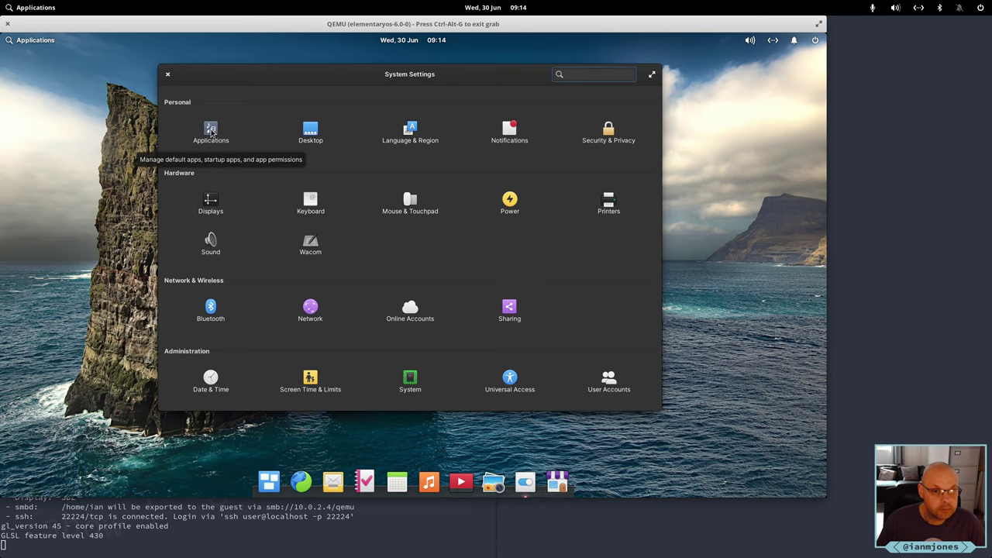
# Go to the Custom shortcuts list under Keyboard > Shortcuts in System Settings.
pyautogui.click(211, 131)
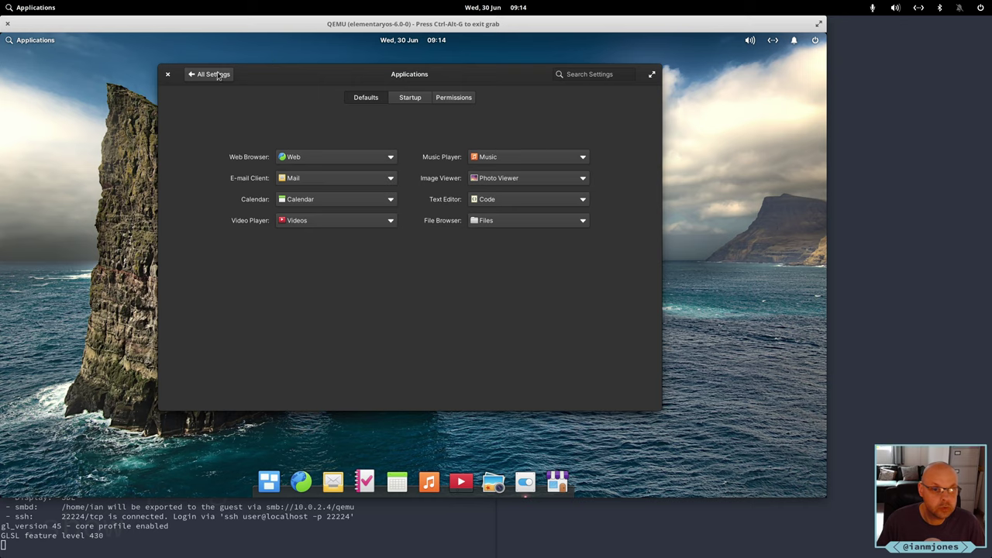
pyautogui.click(204, 79)
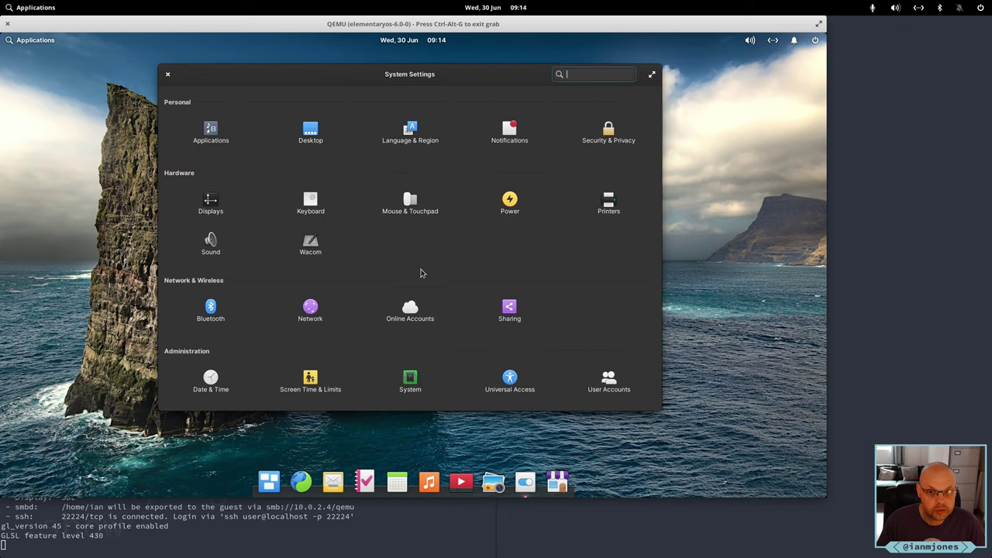
pyautogui.click(310, 203)
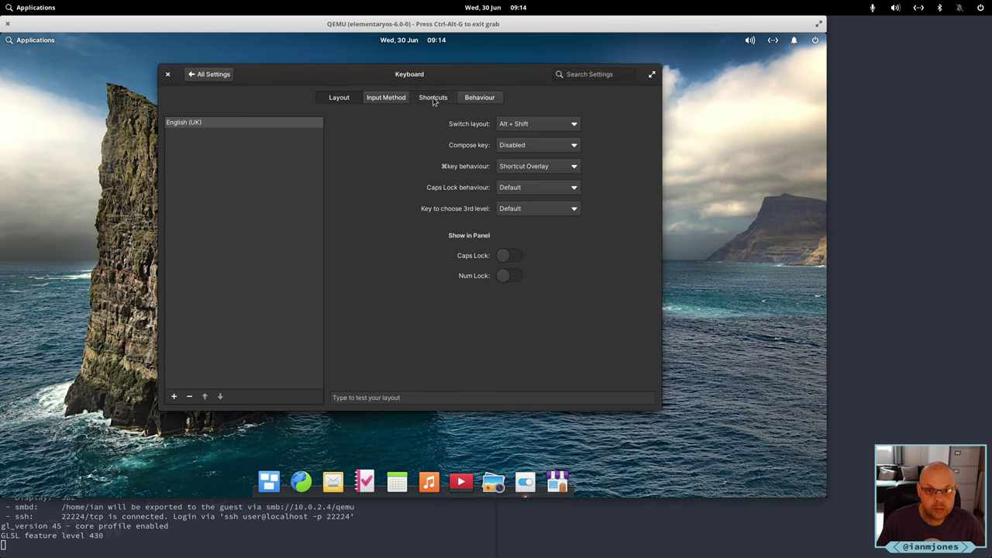
pyautogui.click(434, 97)
pyautogui.click(223, 294)
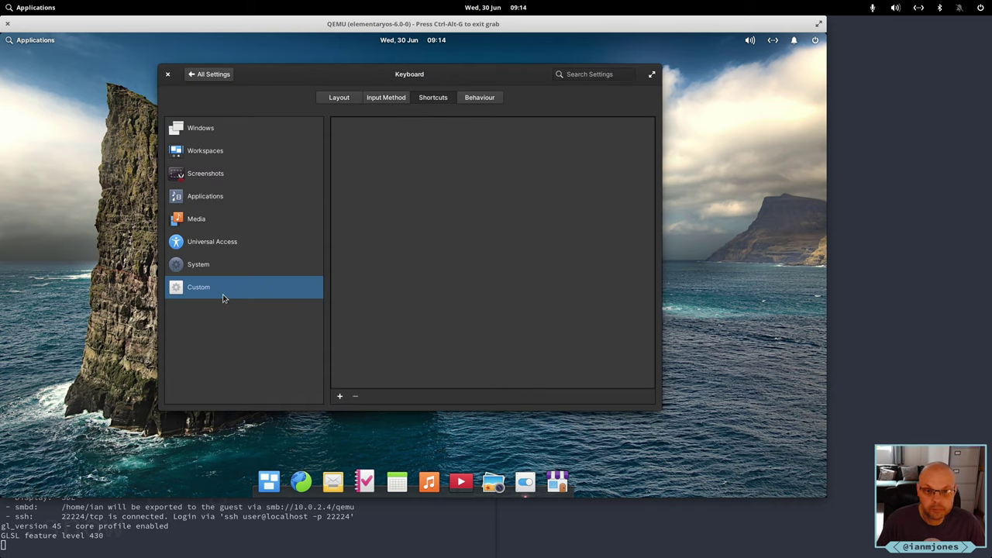
# Add a custom shortcut running 'alacritty -e bash --login' bound to Super+Return.
pyautogui.click(341, 396)
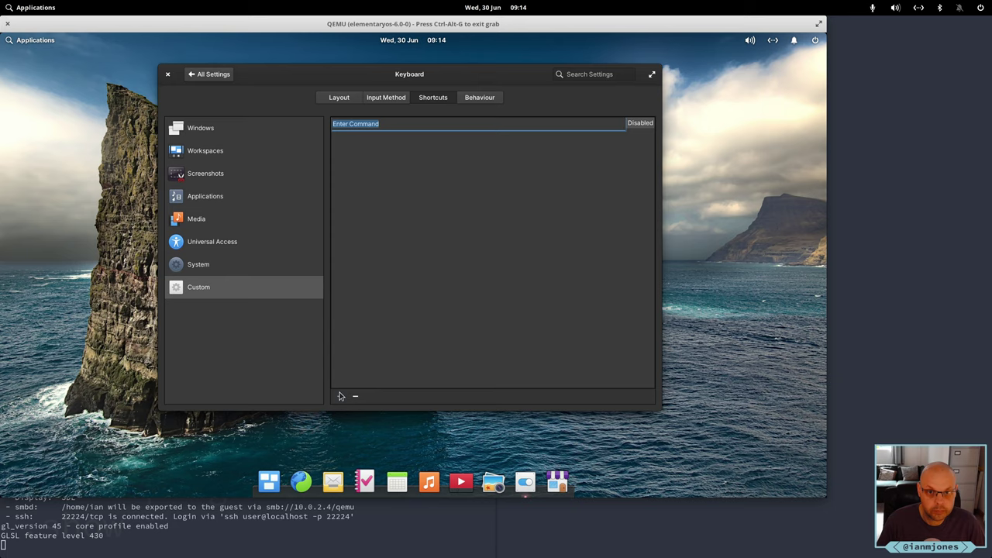
pyautogui.write('alac')
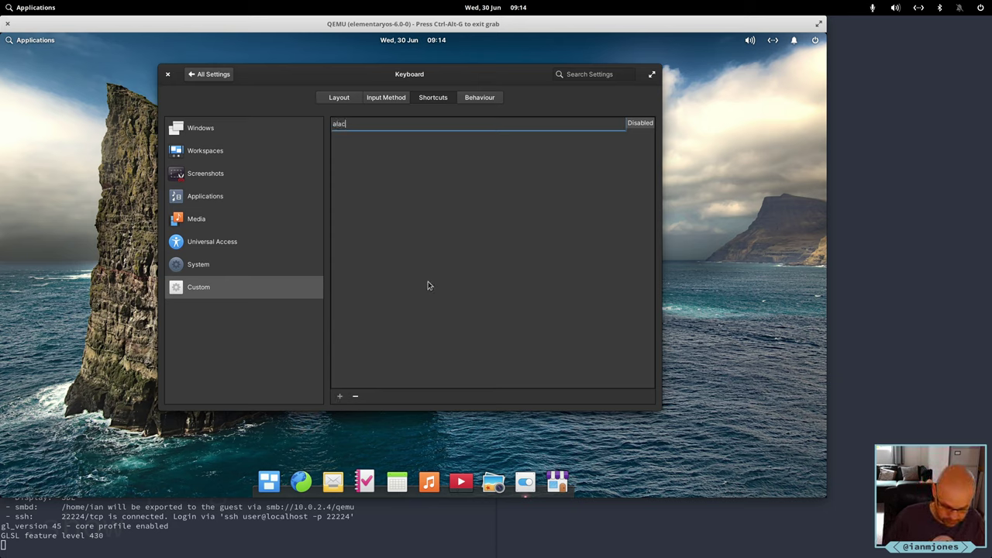
pyautogui.write('ritt')
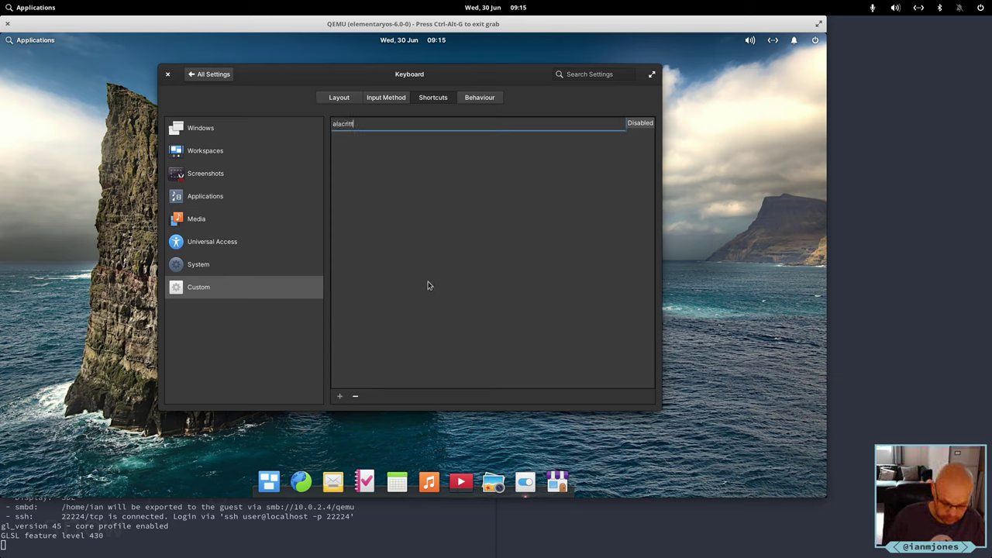
pyautogui.write('y -e ')
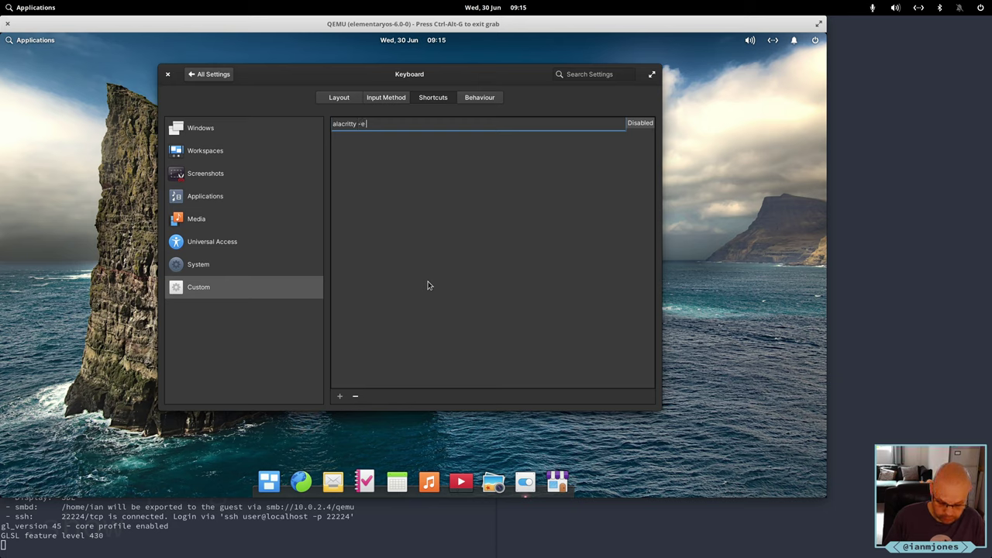
pyautogui.write('bash --login')
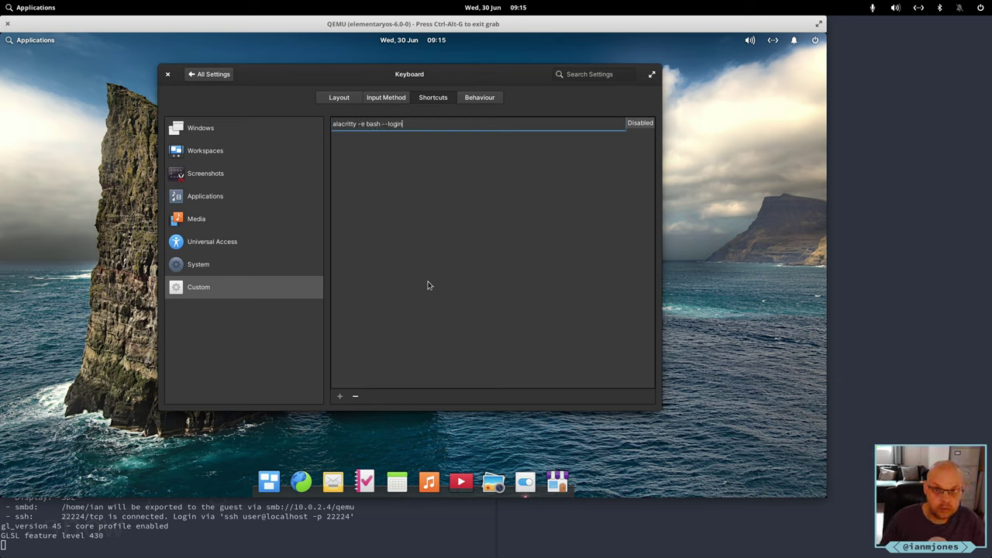
pyautogui.click(641, 124)
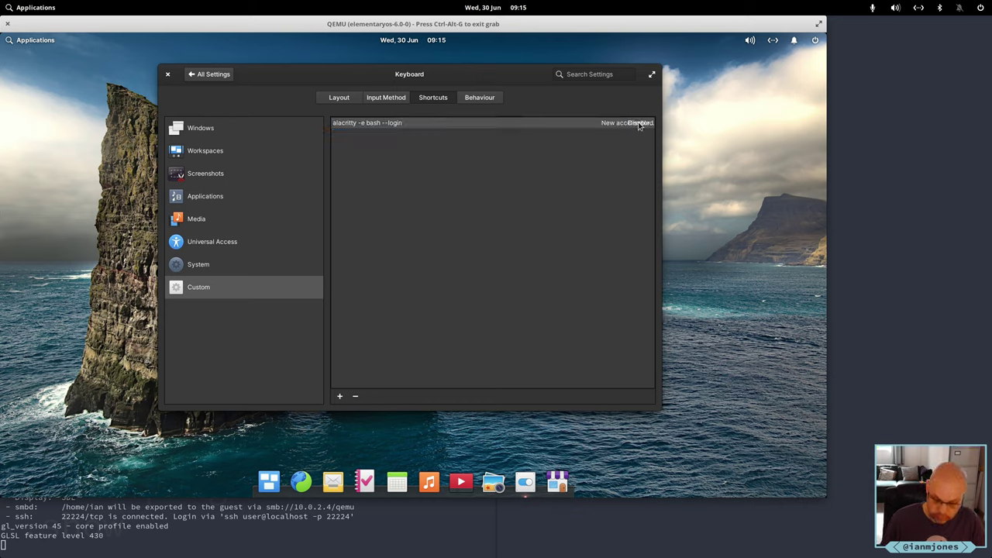
pyautogui.press('super+Return')
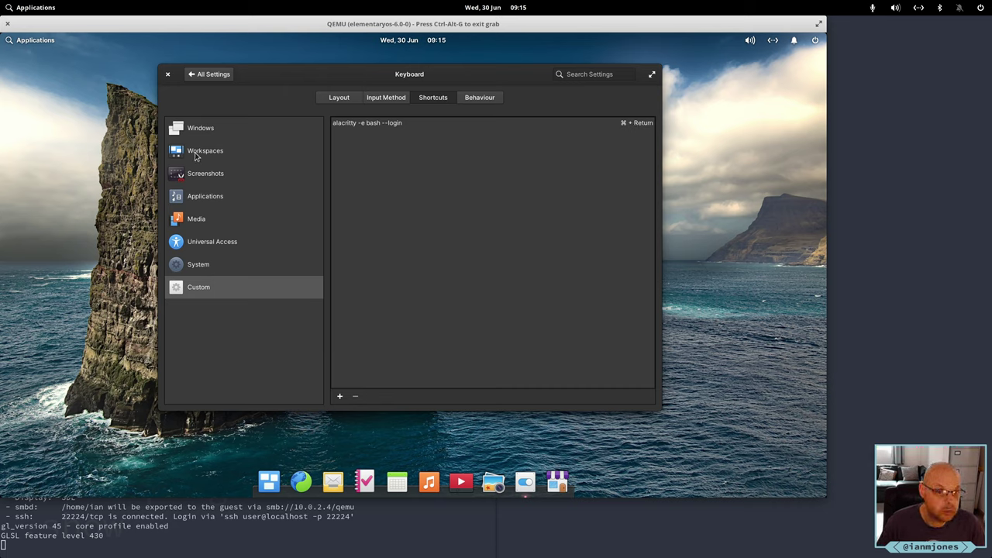
# Bind Toggle Fullscreen under Windows shortcuts to Shift+Super+F and close System Settings.
pyautogui.click(197, 131)
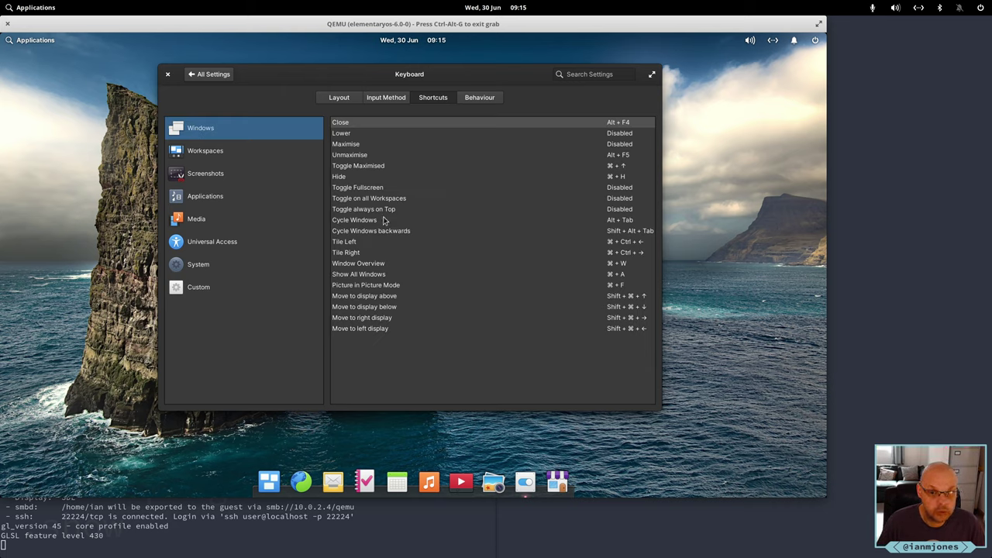
pyautogui.click(618, 189)
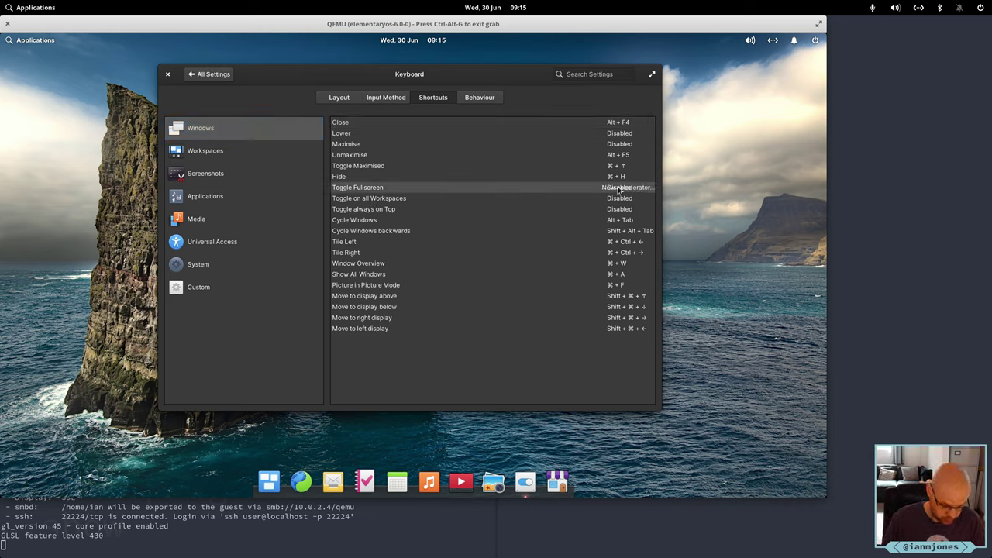
pyautogui.press('shift+super+f')
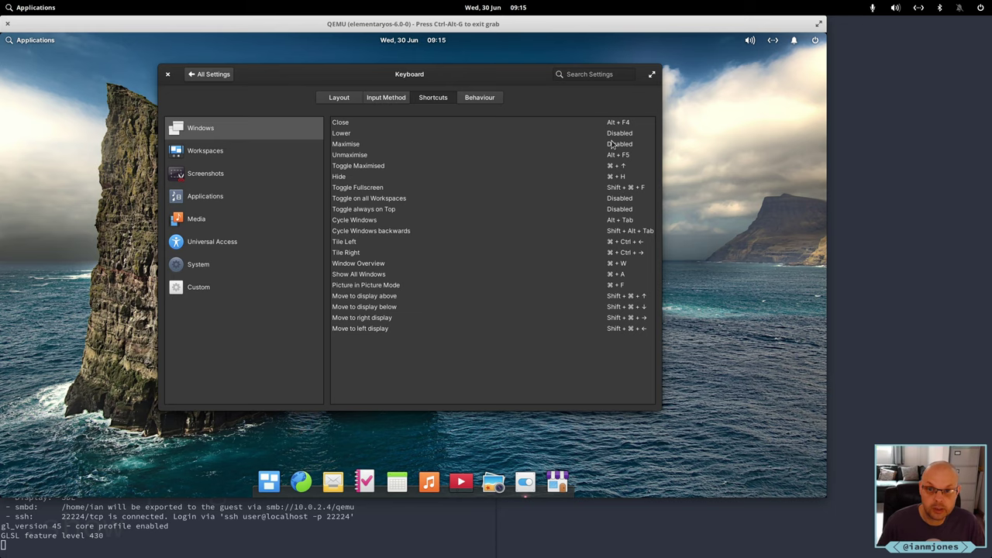
pyautogui.click(207, 73)
pyautogui.click(169, 75)
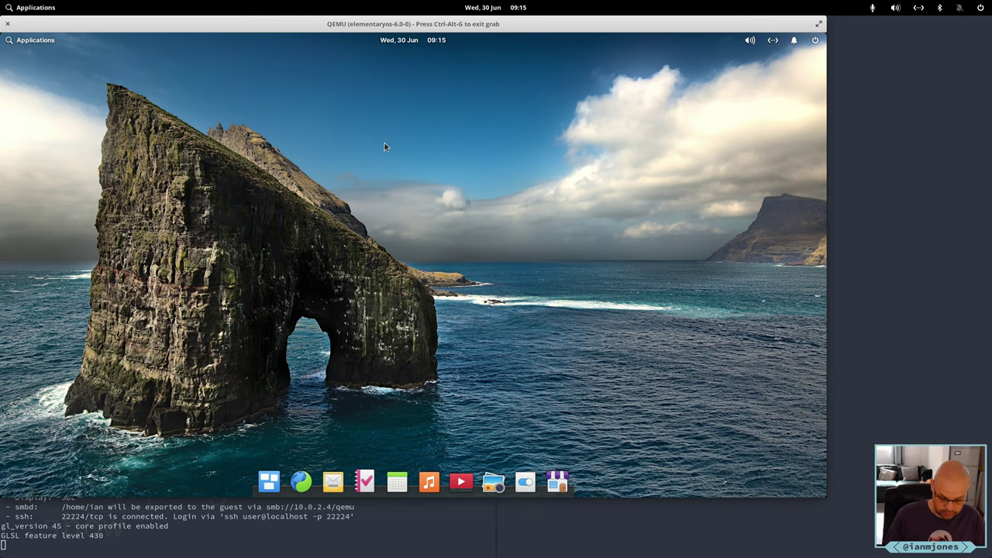
# Open an Alacritty terminal in the guest, change into Projects/ and list it with ll.
pyautogui.press('super+t')
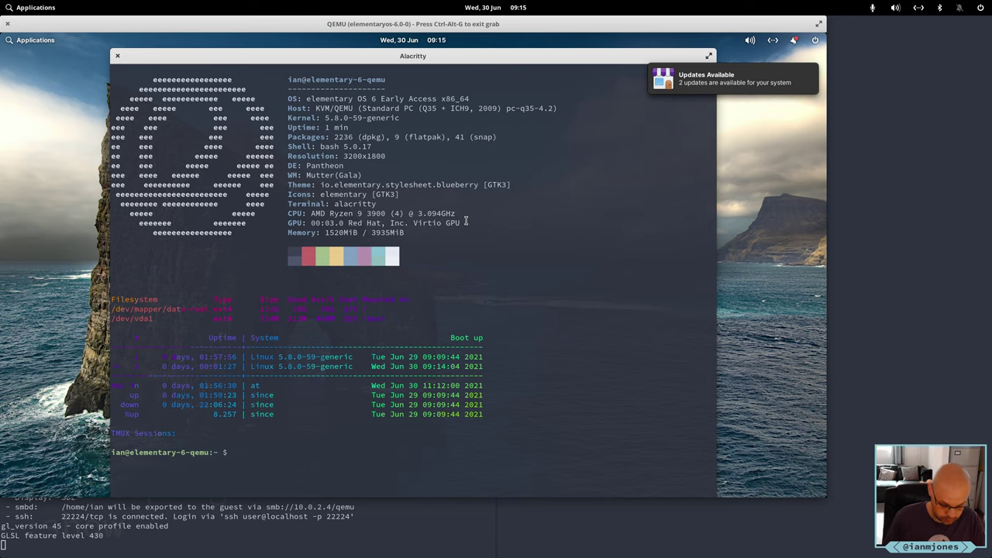
pyautogui.write('cd Projects/')
pyautogui.press('Return')
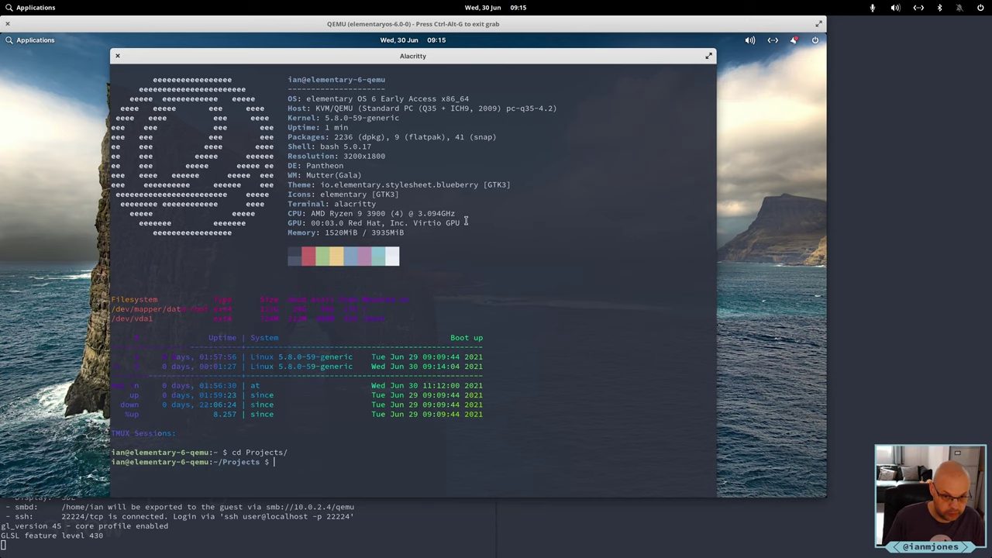
pyautogui.write('ll')
pyautogui.press('Return')
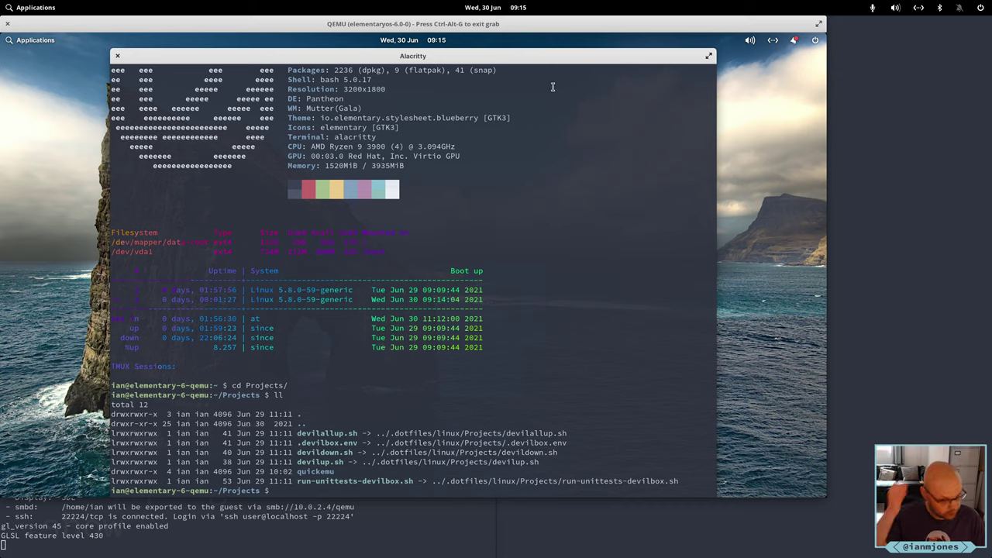
# Make the guest Alacritty fullscreen and return to the home directory with cd.
pyautogui.press('F11')
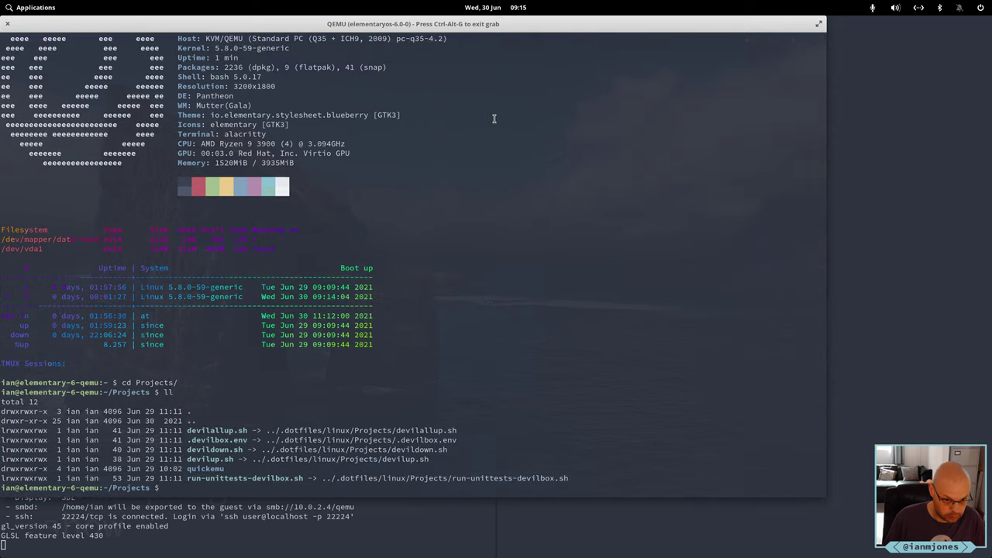
pyautogui.write('cd')
pyautogui.press('Return')
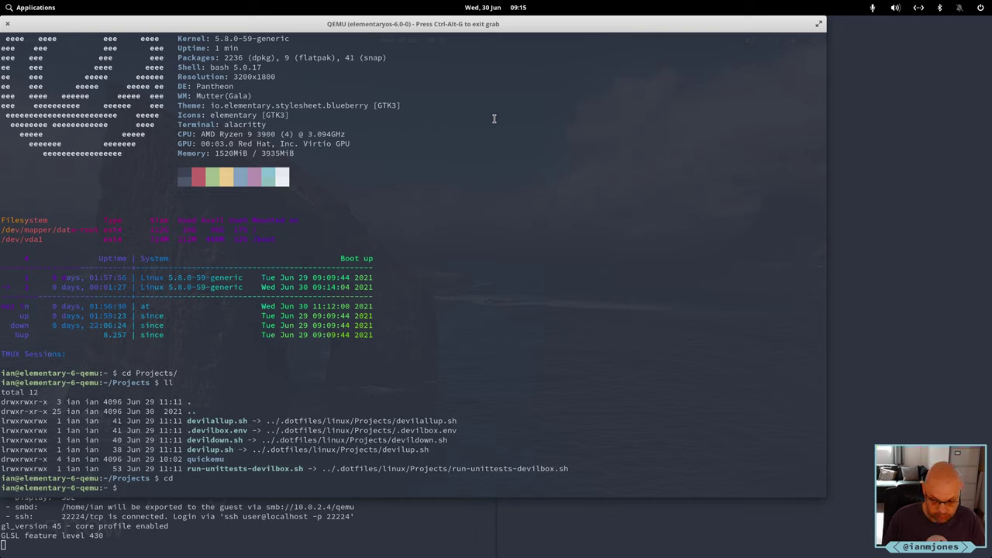
# Launch vim, dismiss the nord error so plugins install, close the plugin window and quit.
pyautogui.write('vim')
pyautogui.press('Return')
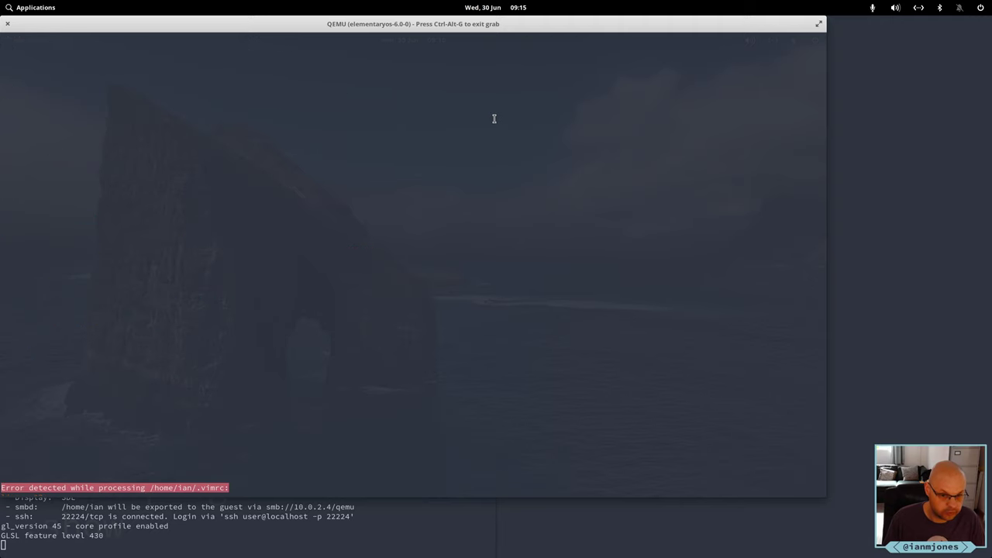
pyautogui.press('Return')
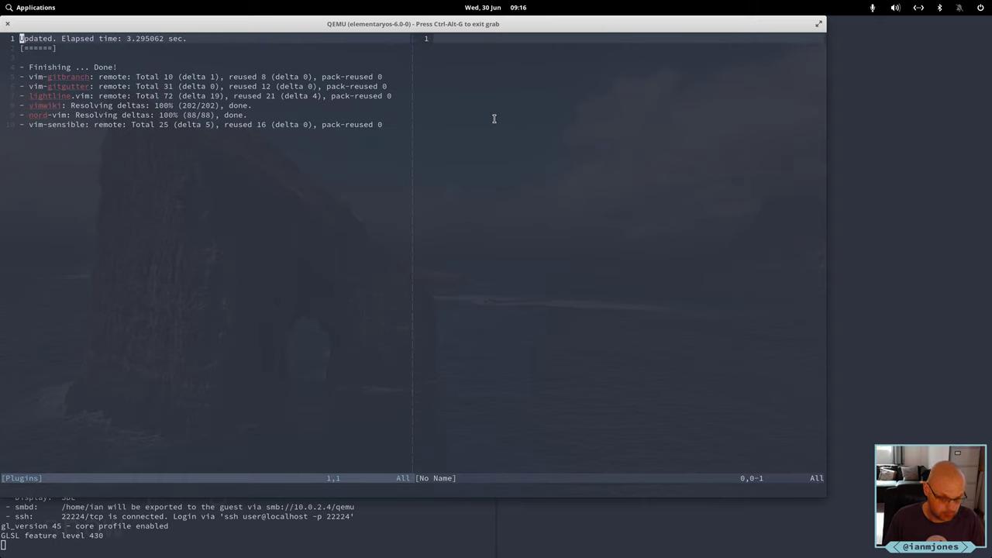
pyautogui.press('q')
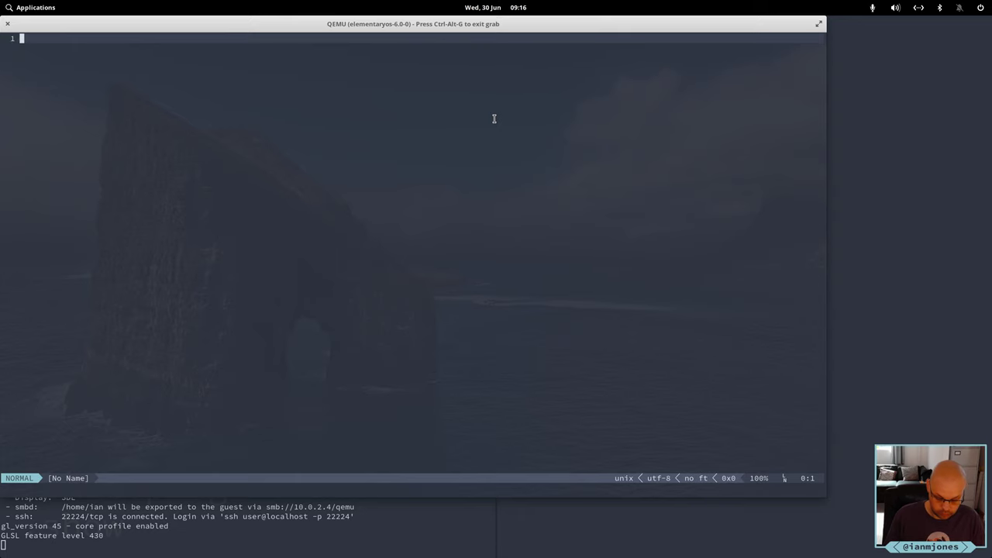
pyautogui.write(':q')
pyautogui.press('Return')
# Relaunch vim to confirm it starts cleanly with lightline, then quit with :q.
pyautogui.press('Up')
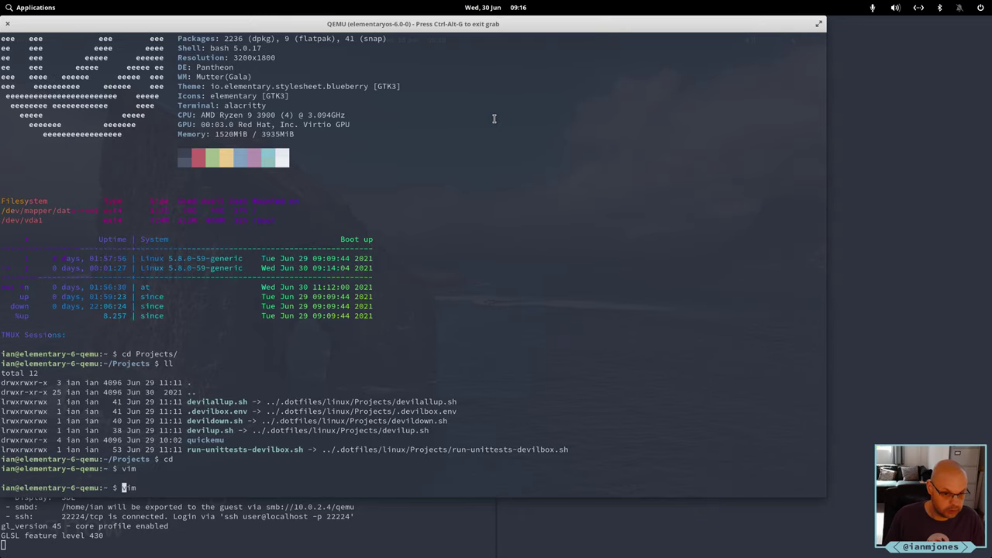
pyautogui.press('Return')
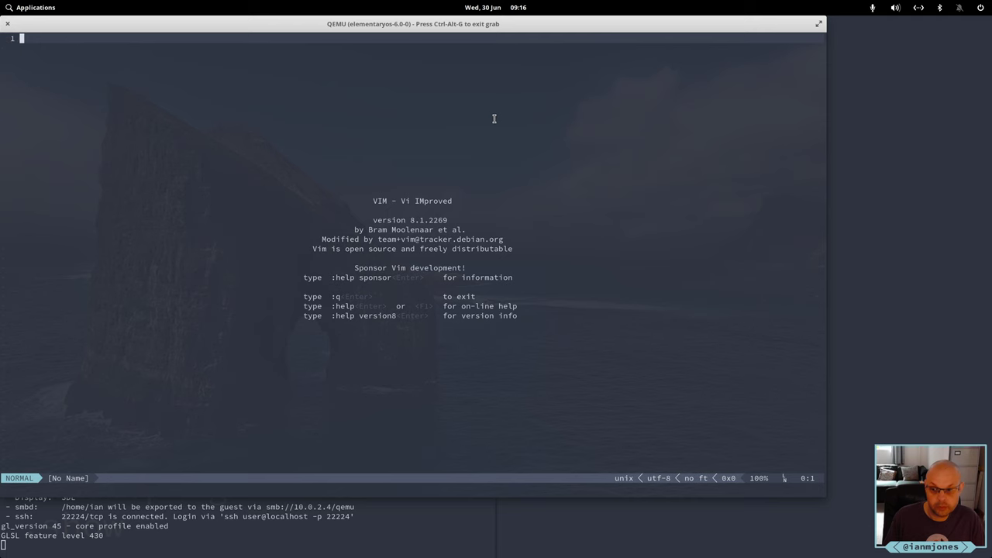
pyautogui.write(':q')
pyautogui.press('Return')
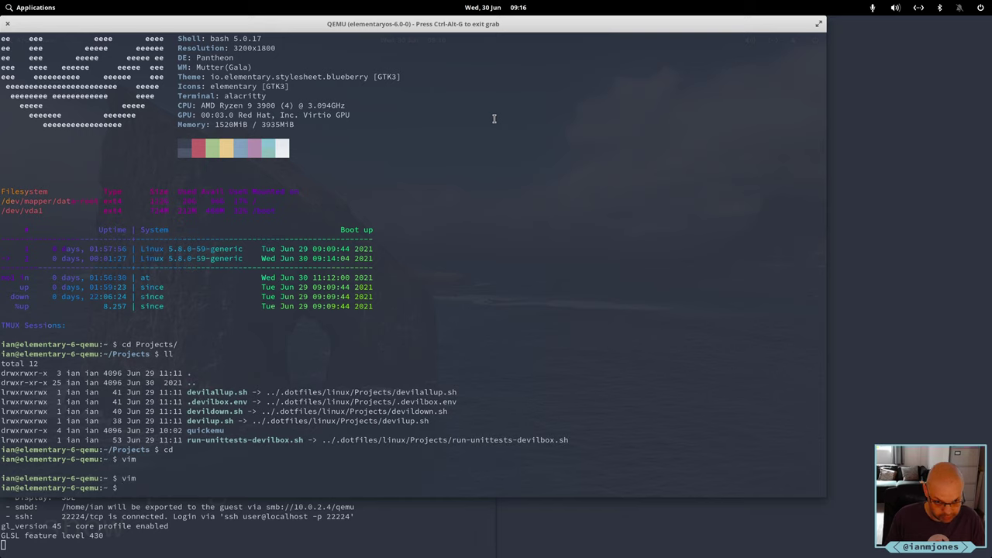
# Start a tmux session named dev and reload its configuration.
pyautogui.write('tmux ')
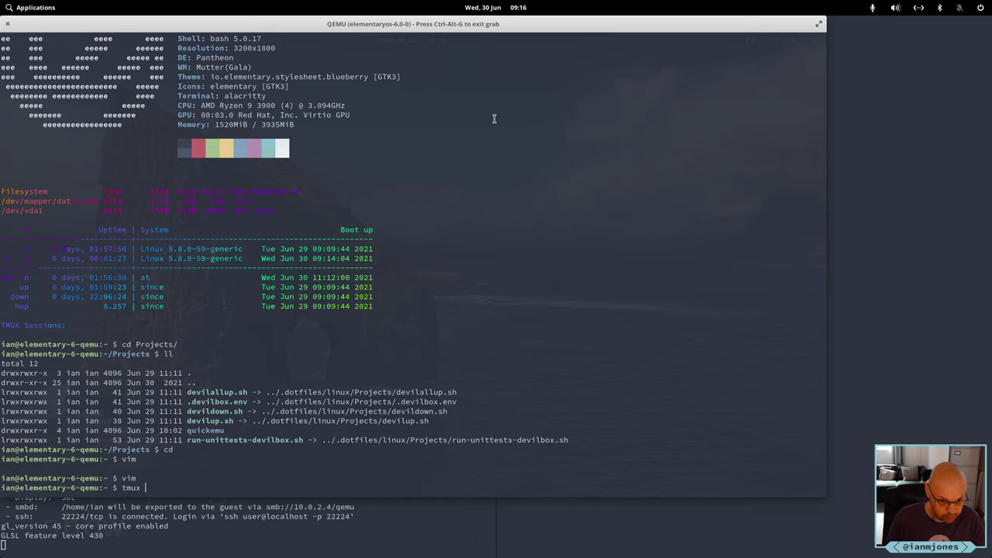
pyautogui.write('new -s dev')
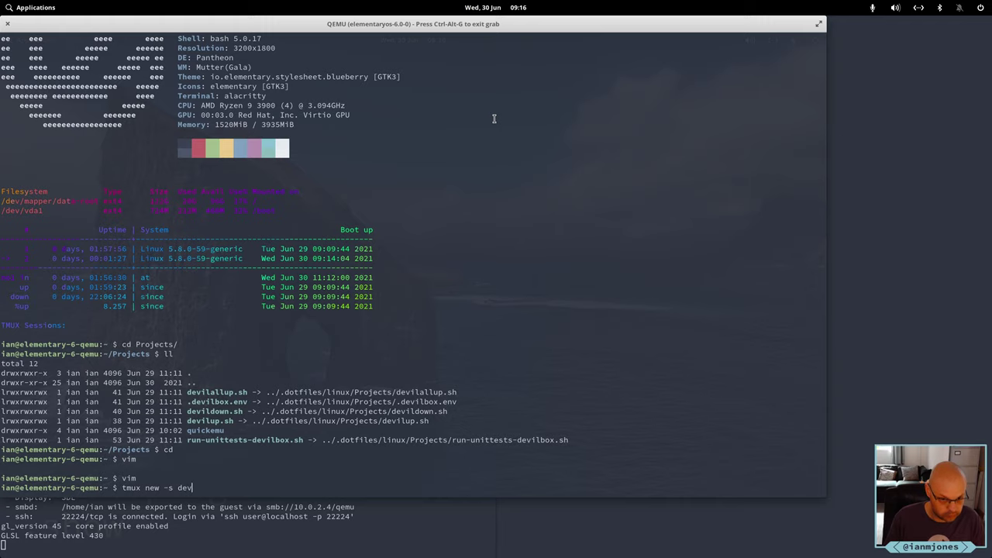
pyautogui.press('Return')
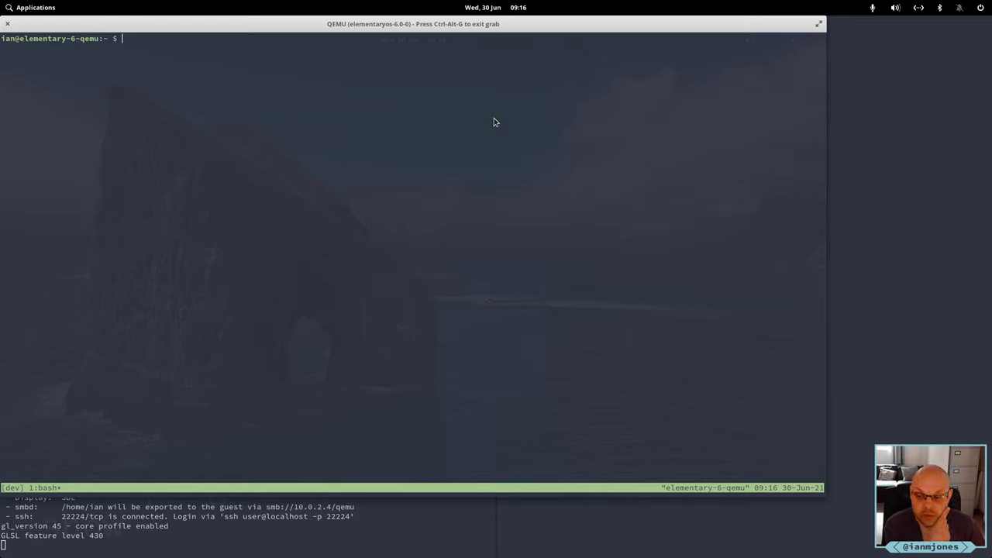
pyautogui.hotkey('ctrl', 'b')
pyautogui.hotkey('shift', 'i')
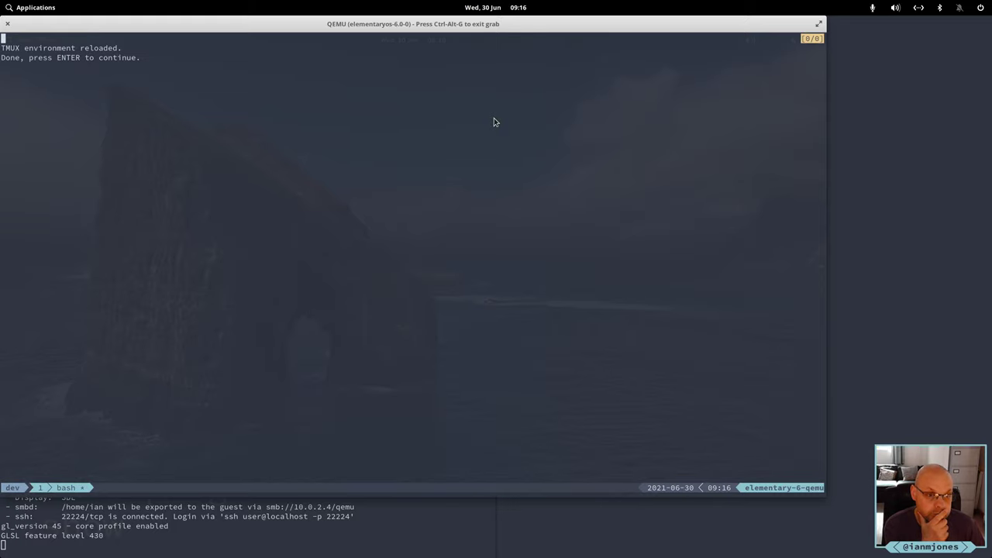
pyautogui.press('Return')
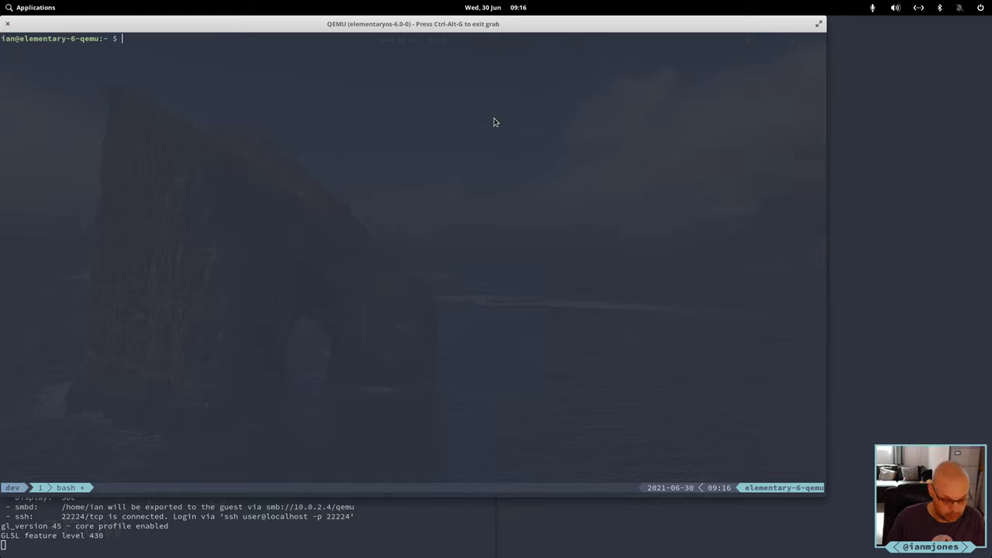
# Rename the tmux window from bash to admin and split it into side-by-side panes.
pyautogui.hotkey('ctrl', 'b')
pyautogui.press(',')
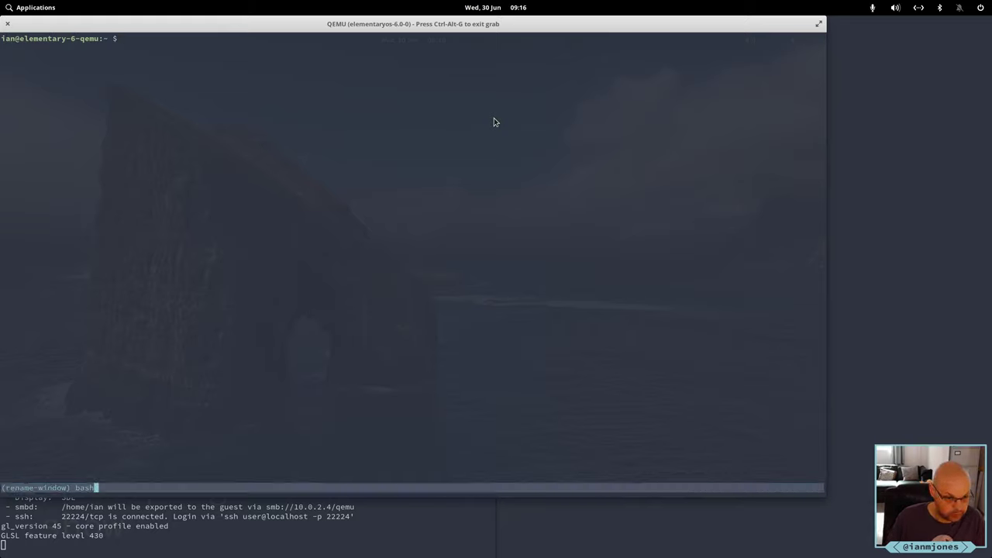
pyautogui.press('BackSpace')
pyautogui.press('BackSpace')
pyautogui.press('BackSpace')
pyautogui.write('admin')
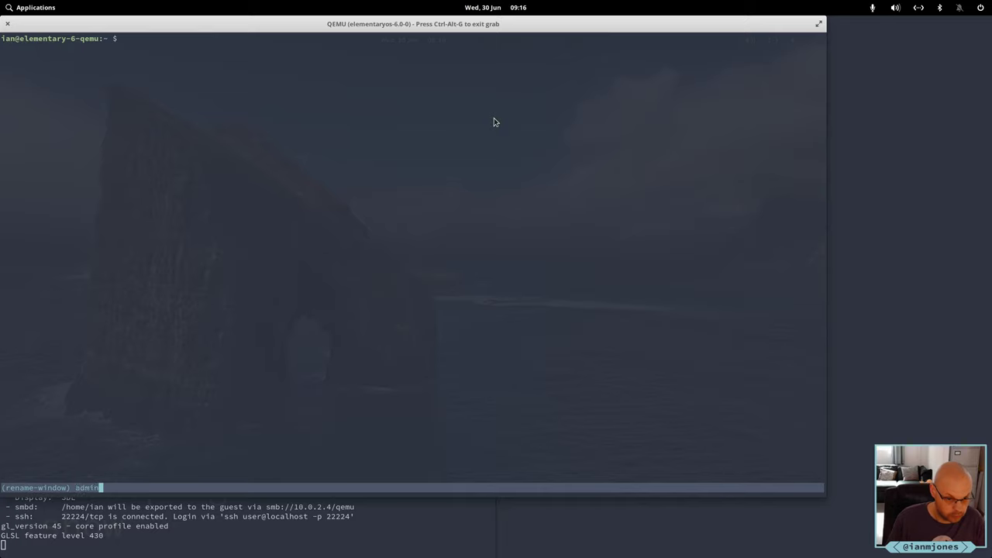
pyautogui.press('Return')
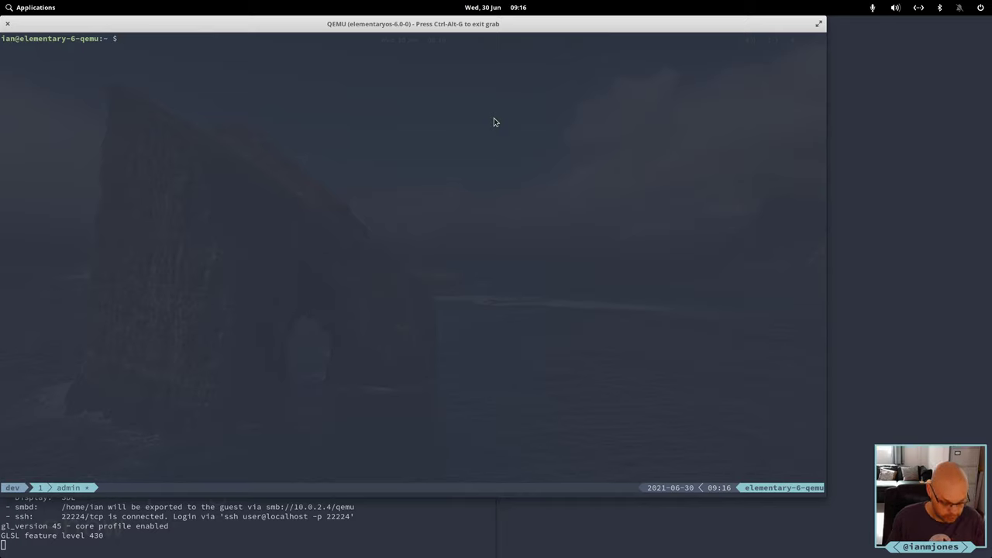
pyautogui.hotkey('ctrl', 'a')
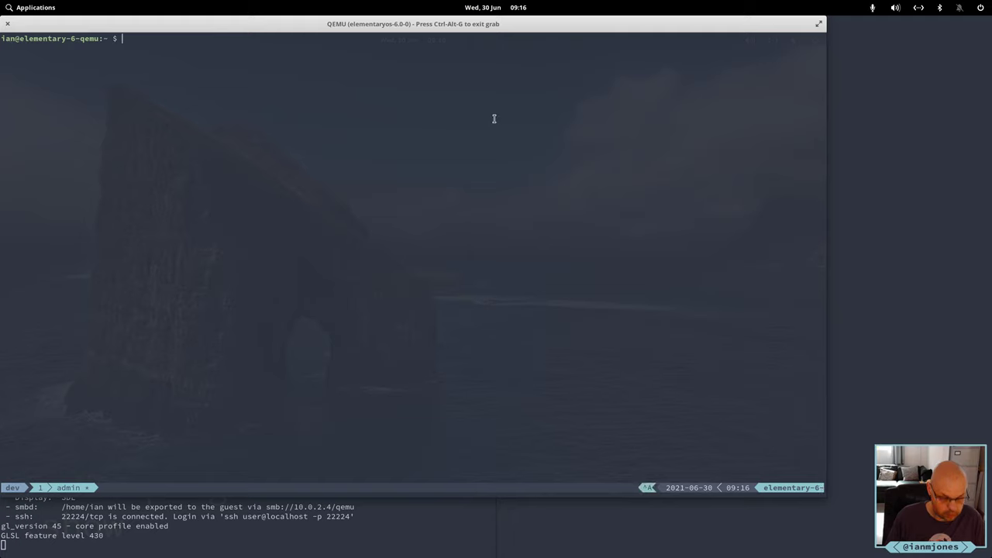
pyautogui.press('|')
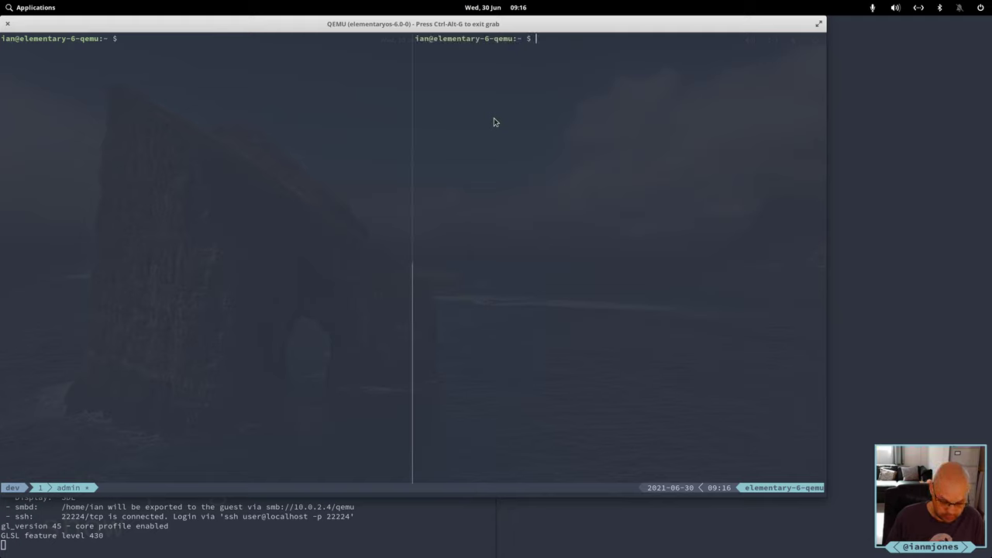
# Run htop in the right pane and split it to add a shell pane below.
pyautogui.write('htop')
pyautogui.press('Return')
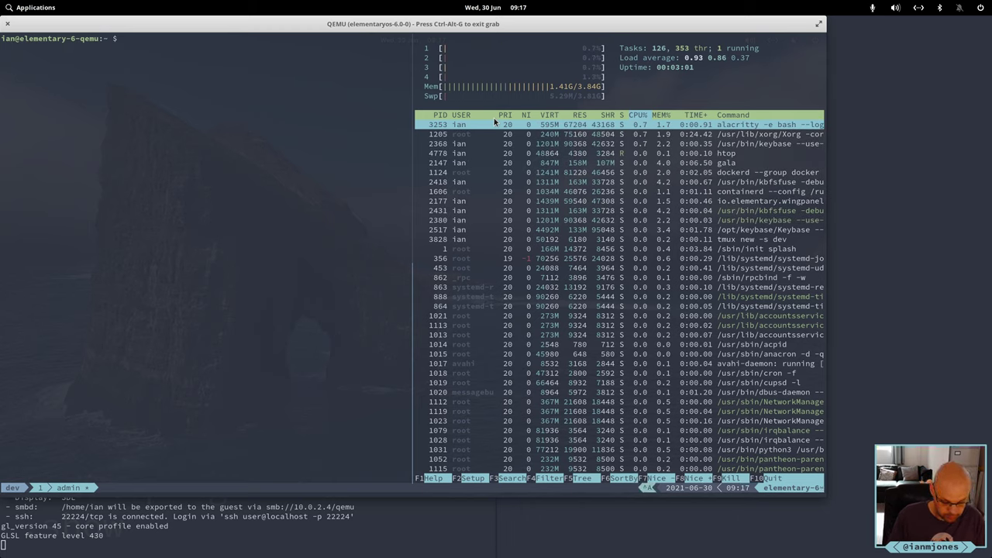
pyautogui.hotkey('ctrl', 'b')
pyautogui.press('"')
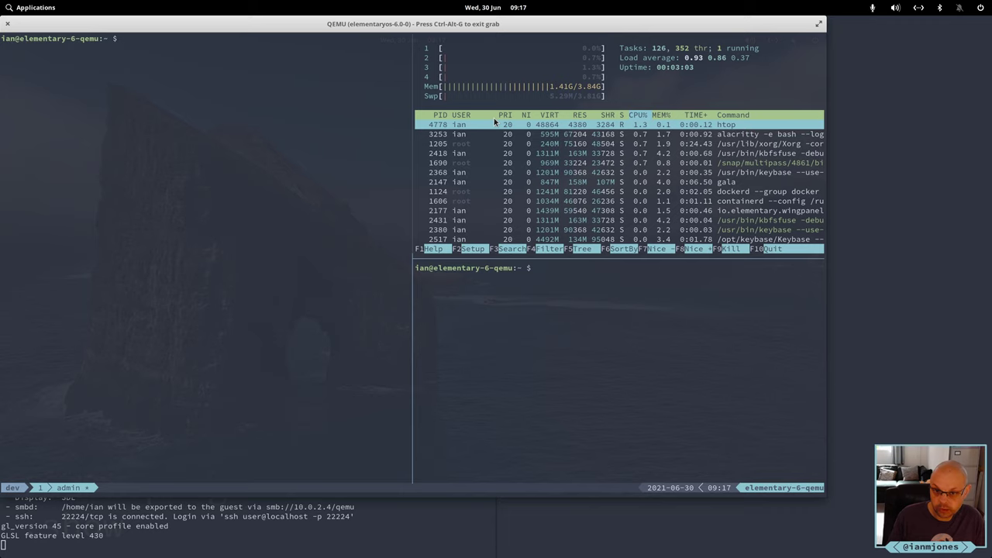
# Move focus to the left pane and create a second tmux window.
pyautogui.hotkey('ctrl', 'b')
pyautogui.press('Left')
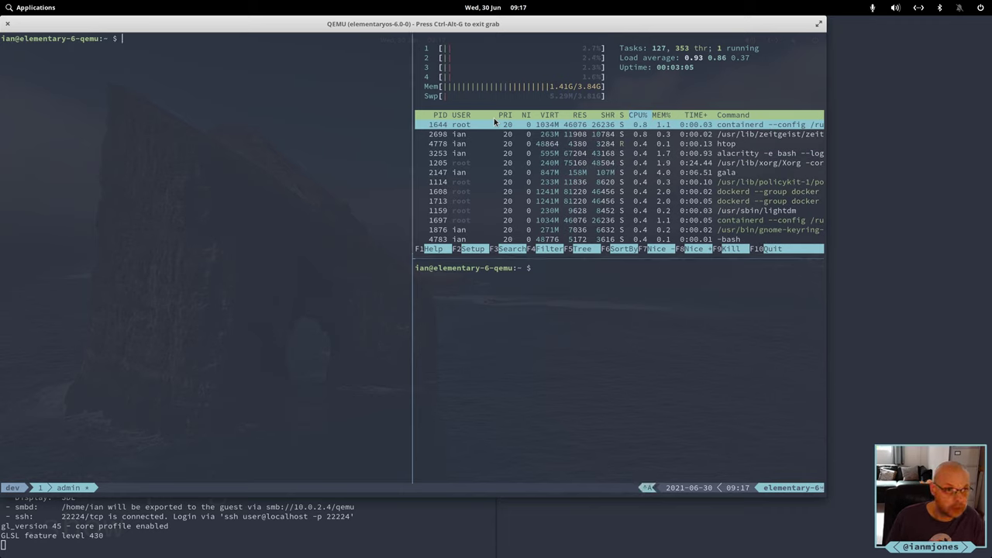
pyautogui.hotkey('ctrl', 'a')
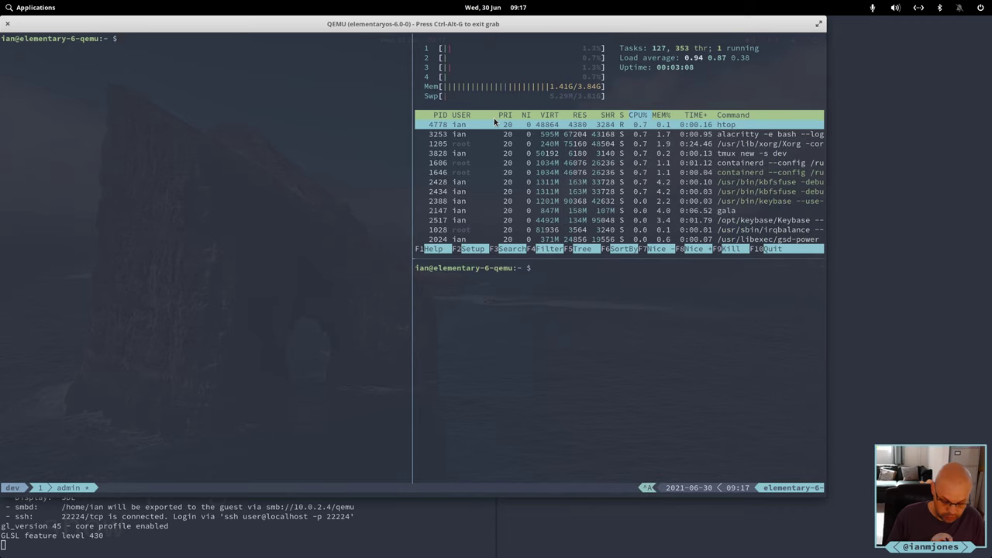
pyautogui.press('c')
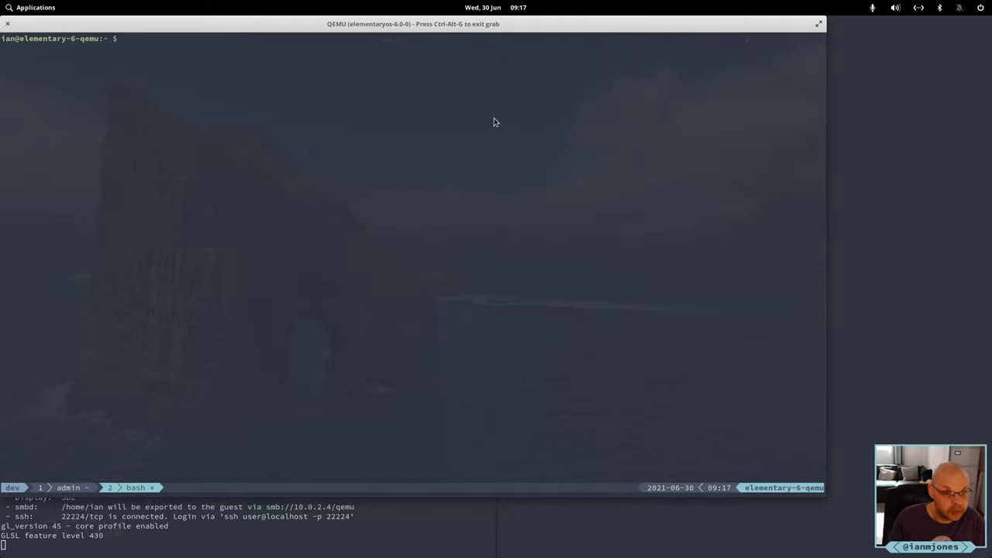
# Rename the second tmux window from bash to snippet.
pyautogui.hotkey('ctrl', 'a')
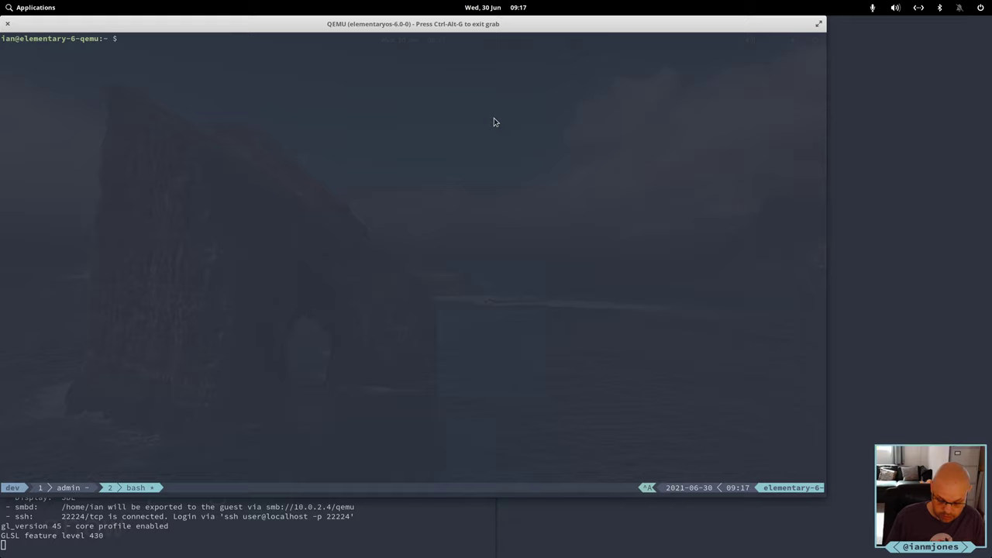
pyautogui.press(',')
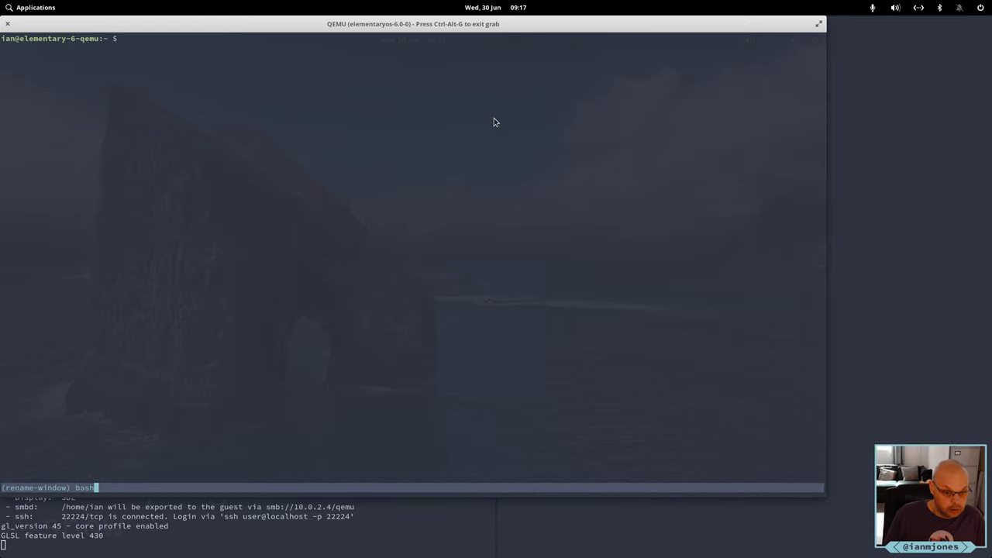
pyautogui.press('BackSpace')
pyautogui.press('BackSpace')
pyautogui.press('BackSpace')
pyautogui.press('BackSpace')
pyautogui.write('snippet')
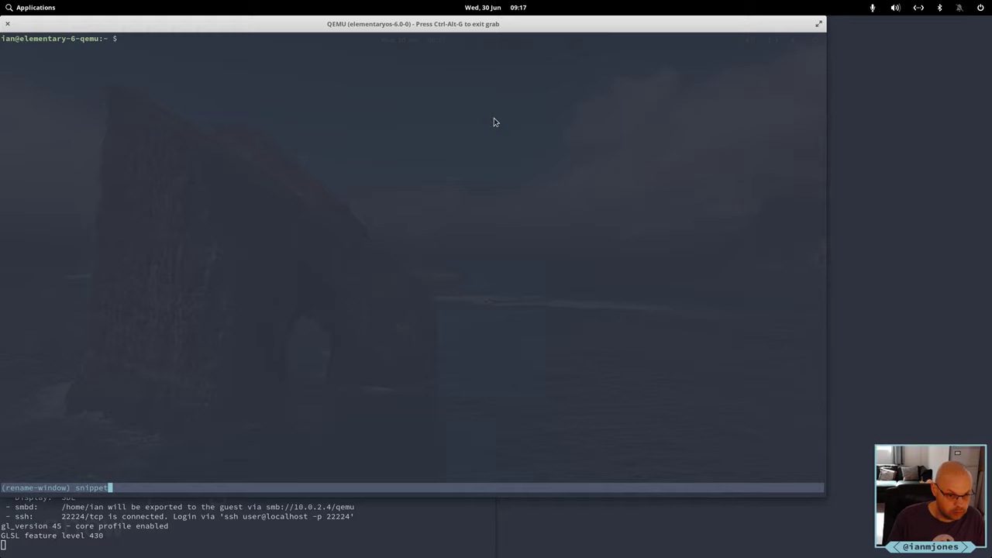
pyautogui.press('Return')
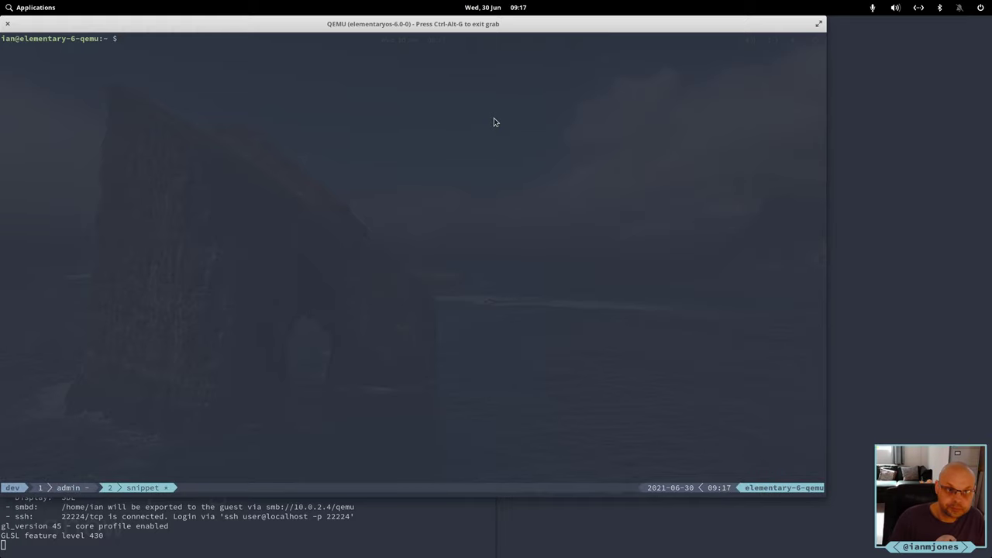
# Change into ~/Projects, list it with ll, and start typing a git clone of a GitHub SSH repository.
pyautogui.write('cd Pro')
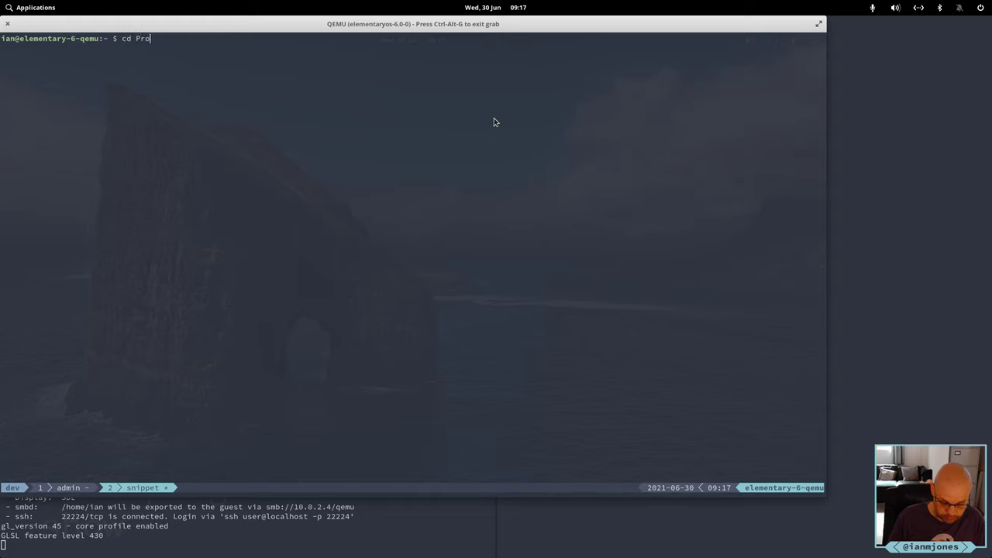
pyautogui.press('Tab')
pyautogui.press('Return')
pyautogui.write('ll')
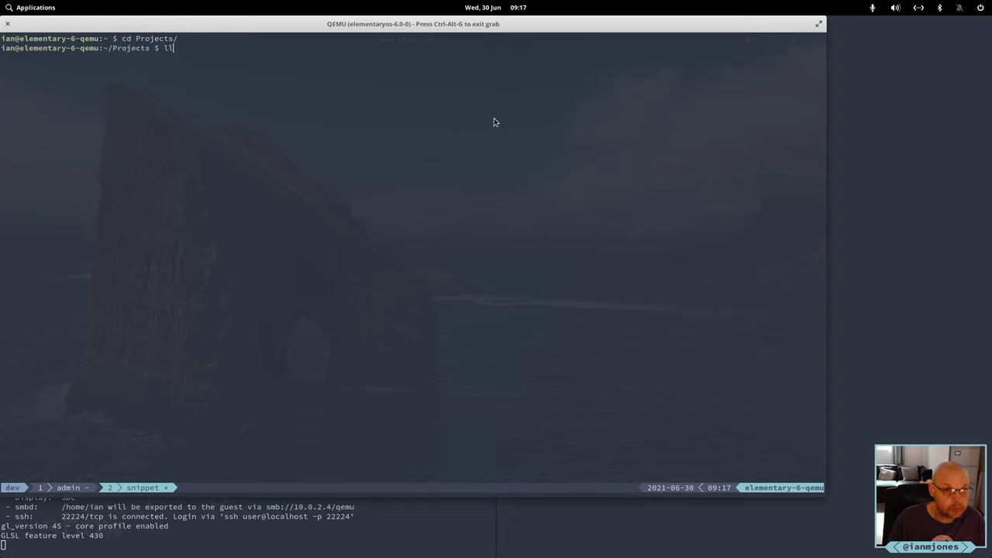
pyautogui.press('Return')
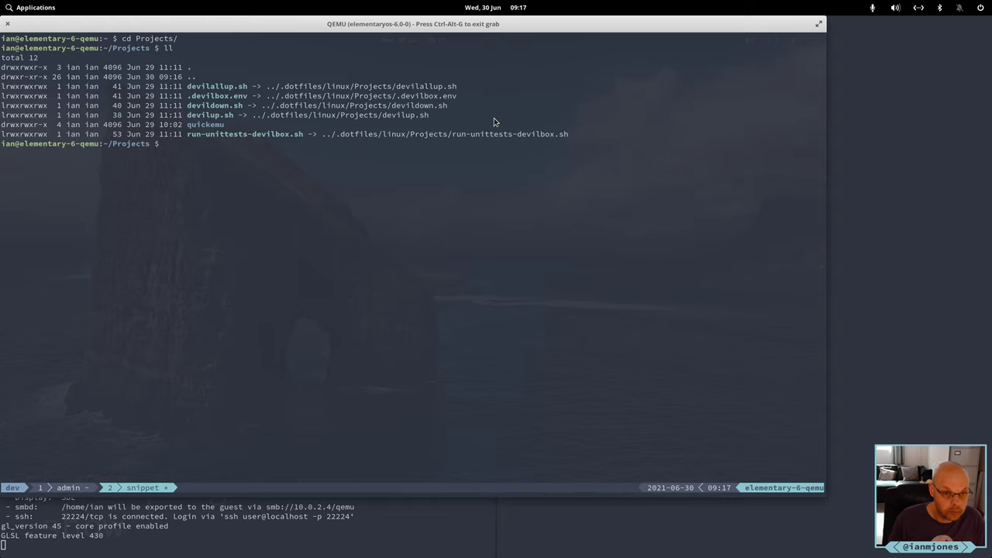
pyautogui.write('git clone ')
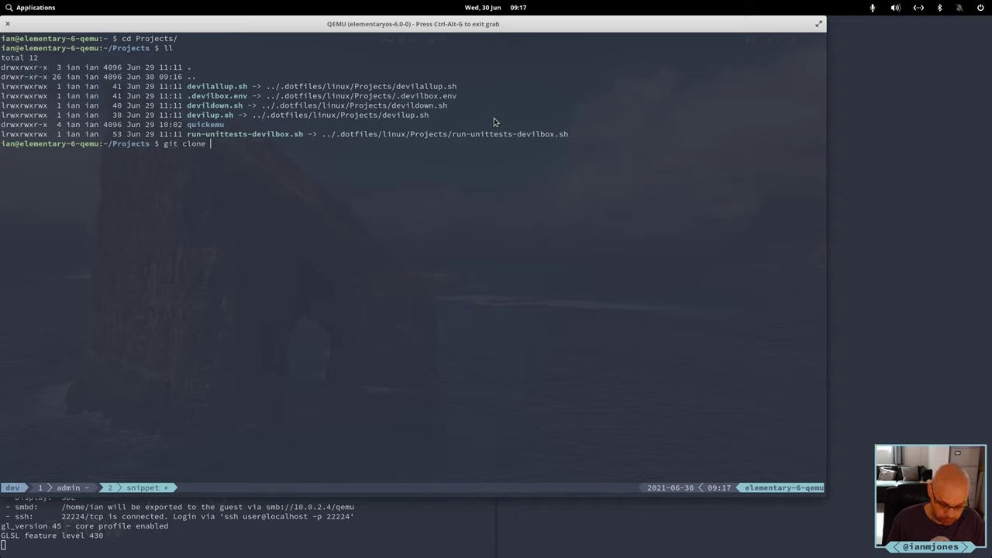
pyautogui.write('git@github.com')
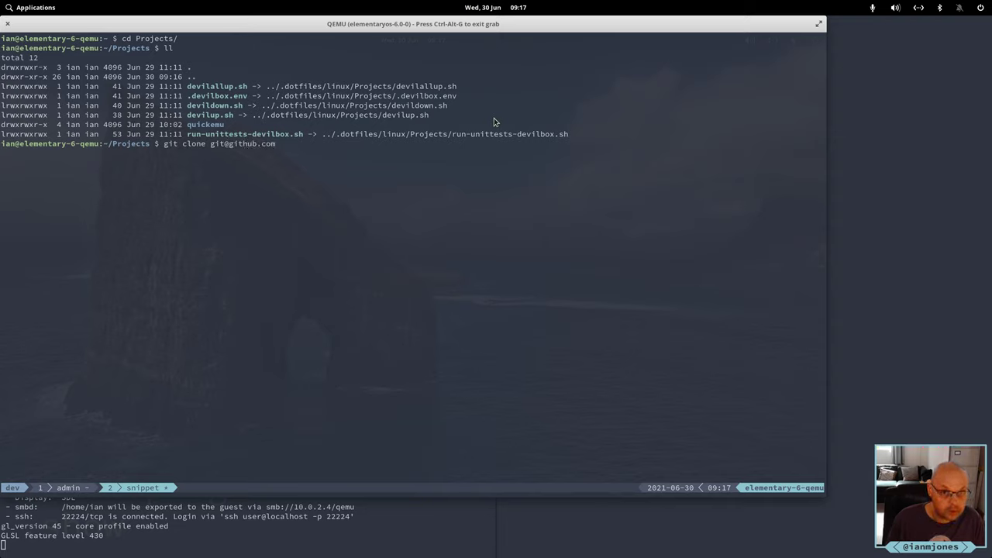
pyautogui.write(':ianm')
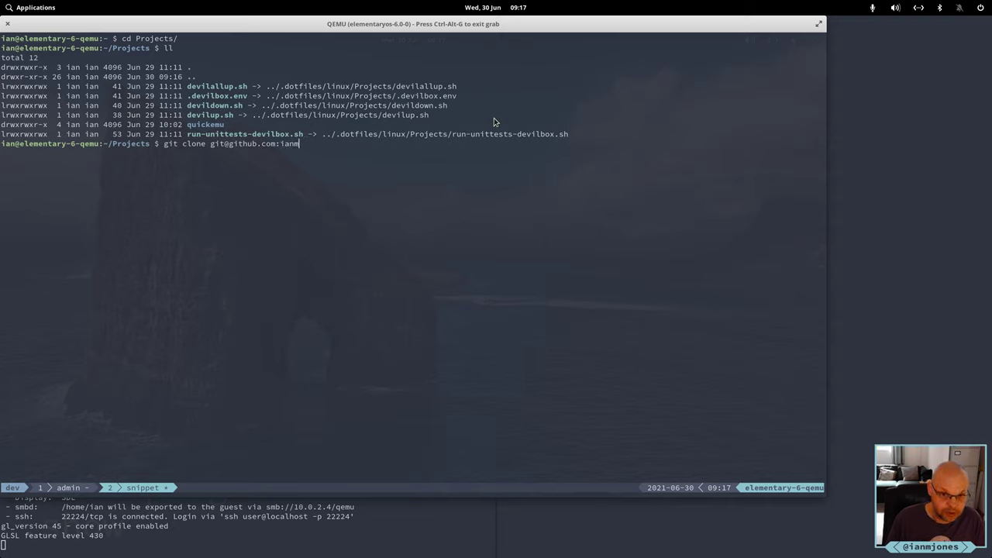
pyautogui.write('jones/')
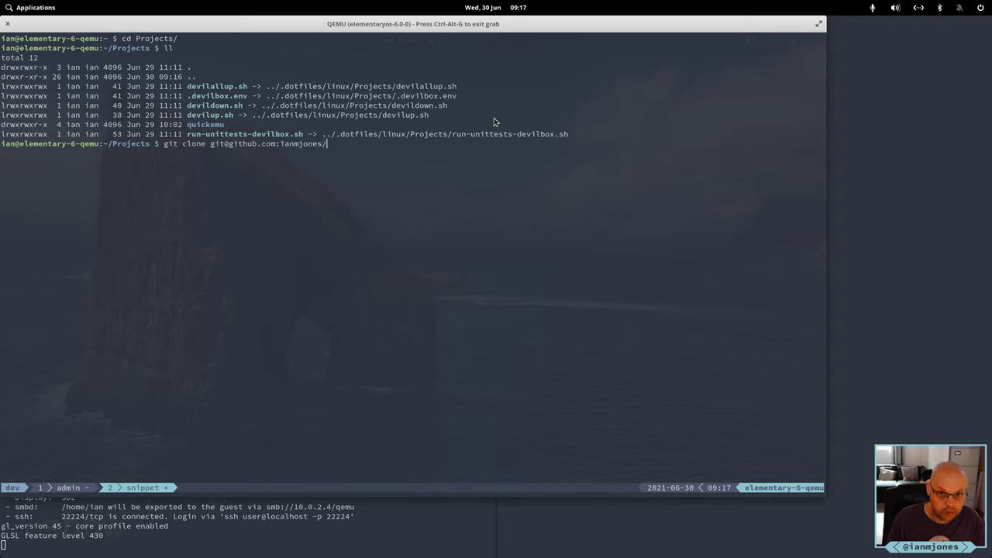